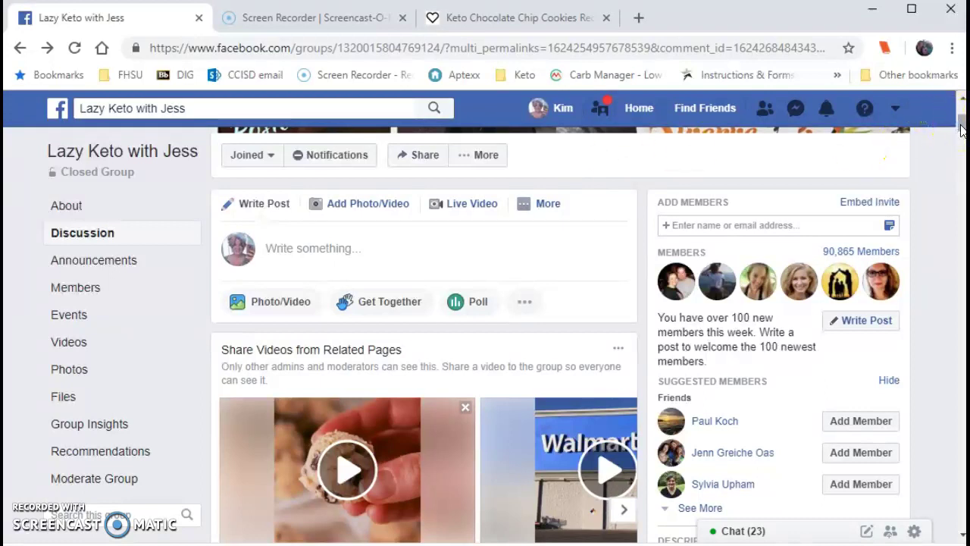
Open the group's Files page and scroll to its list of shared files
drag(961, 129, 961, 120)
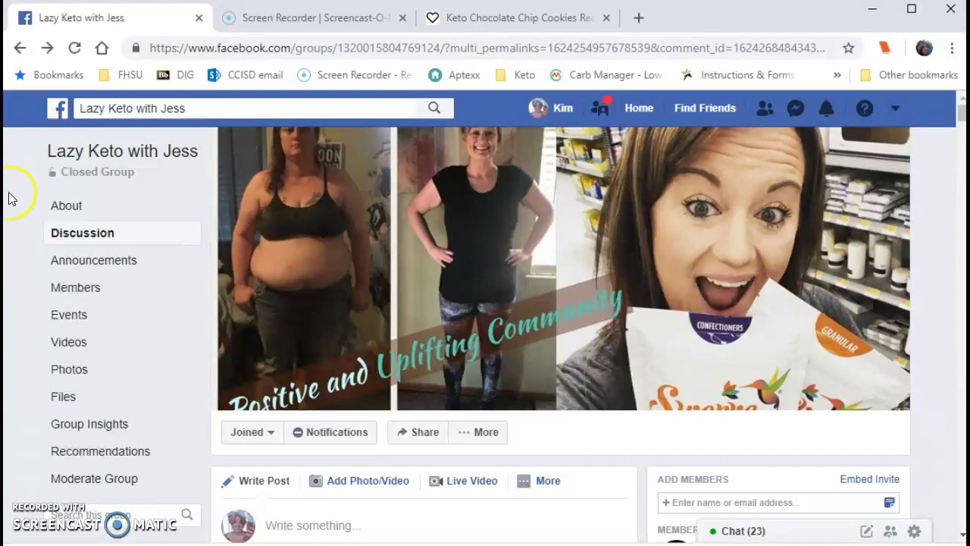
click(60, 408)
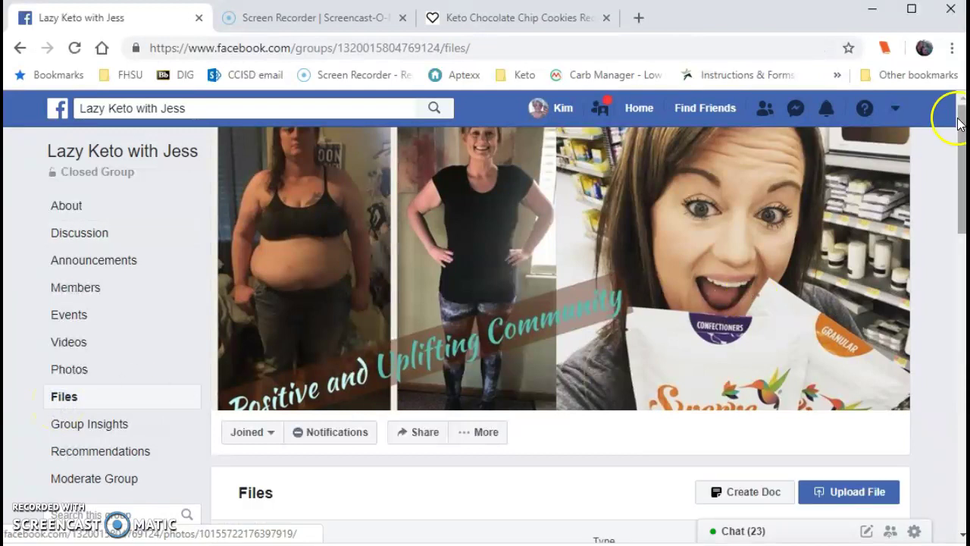
drag(959, 119, 960, 187)
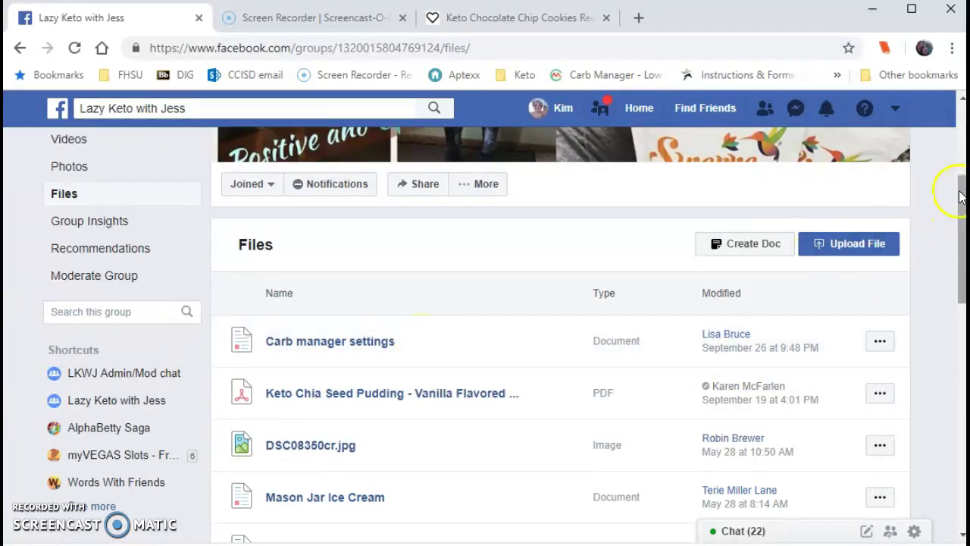
drag(959, 189, 947, 133)
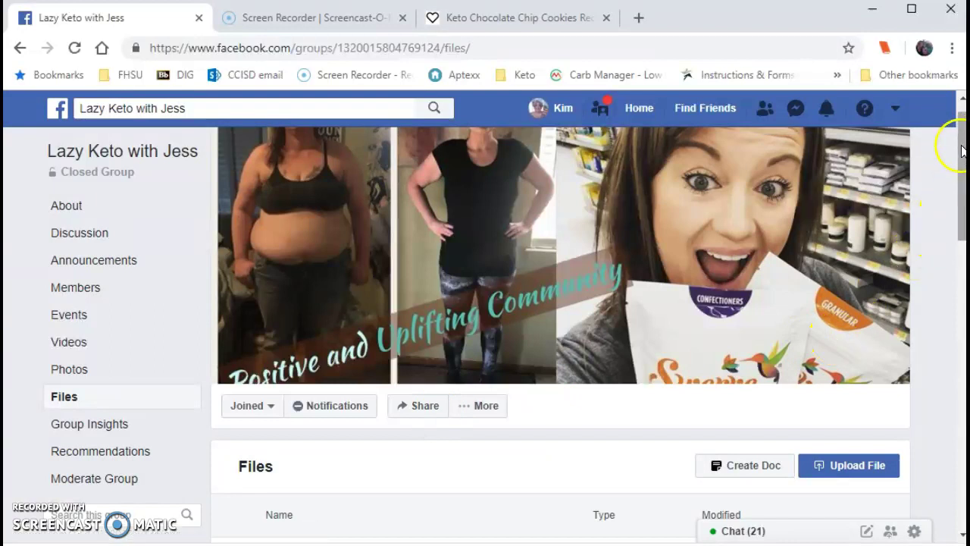
drag(961, 150, 961, 187)
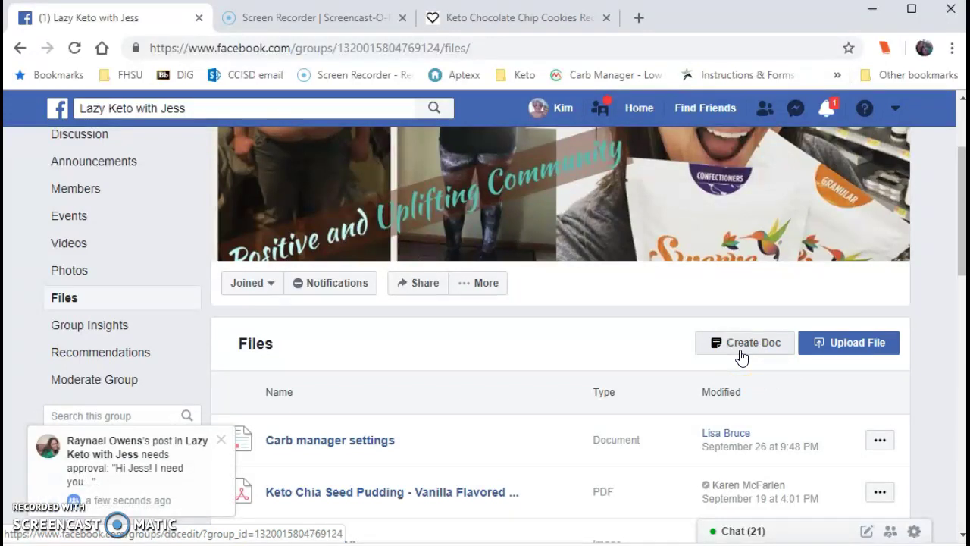
Create a new group Doc titled 'Chocolate Chip Cookies' and place the cursor in its body
click(741, 347)
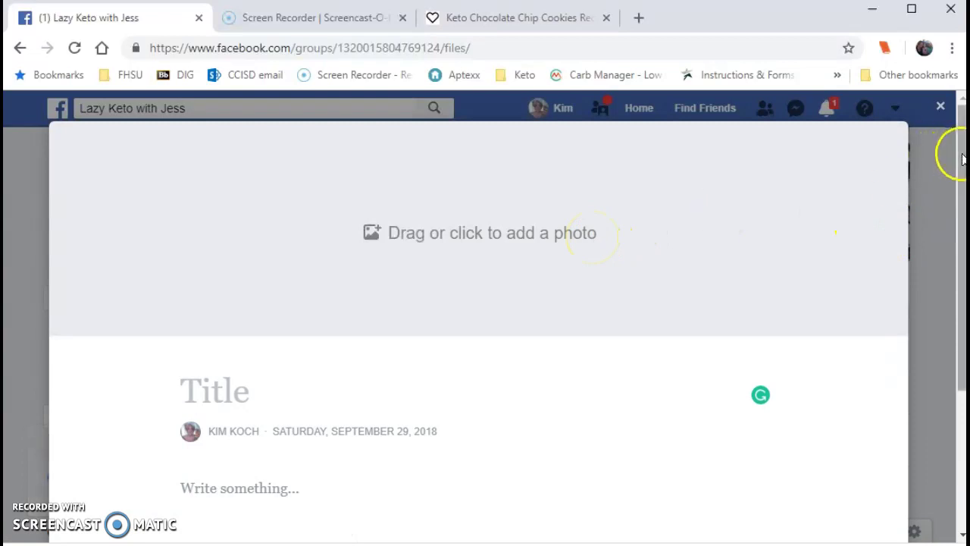
scroll(962, 159, down, 2)
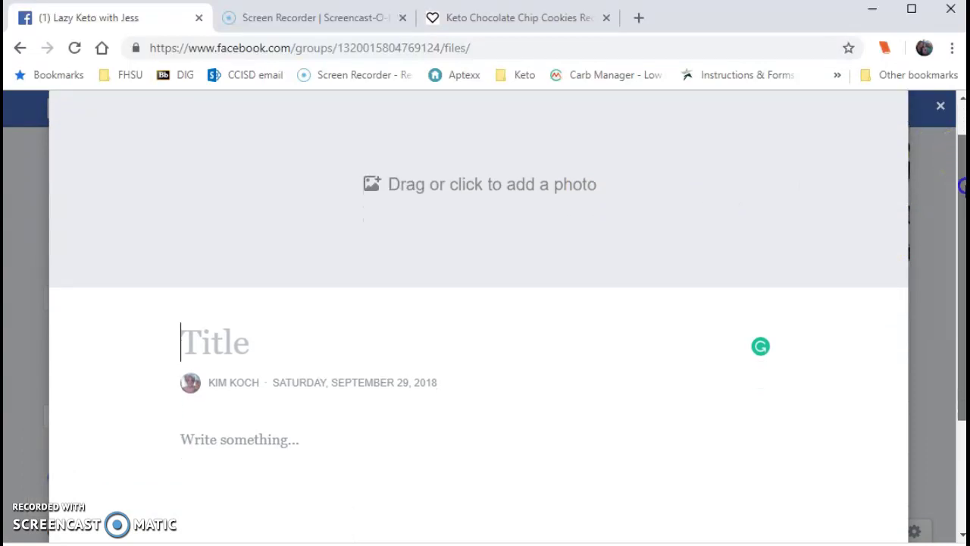
click(286, 265)
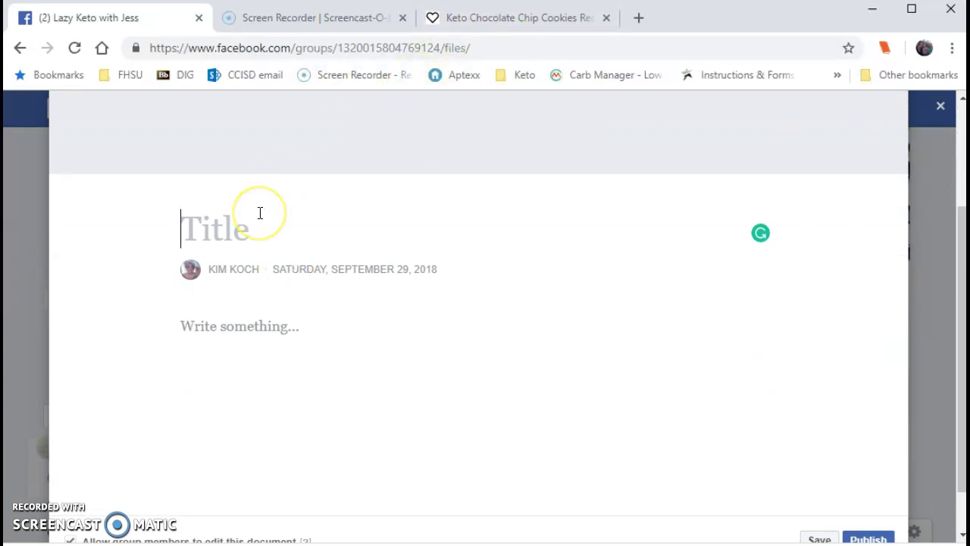
text(Chocolate c)
key(BackSpace)
text(Cg)
key(BackSpace)
text(hip Cookies)
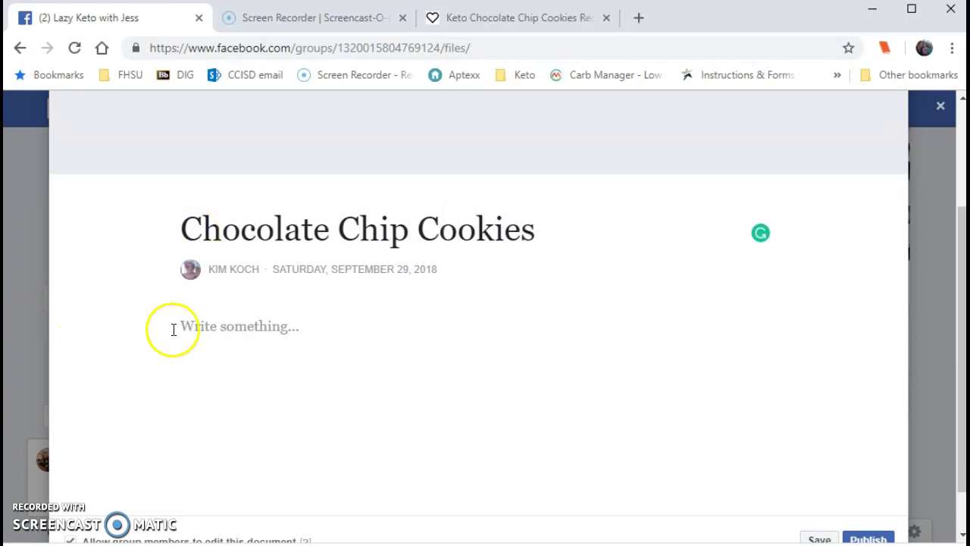
click(264, 332)
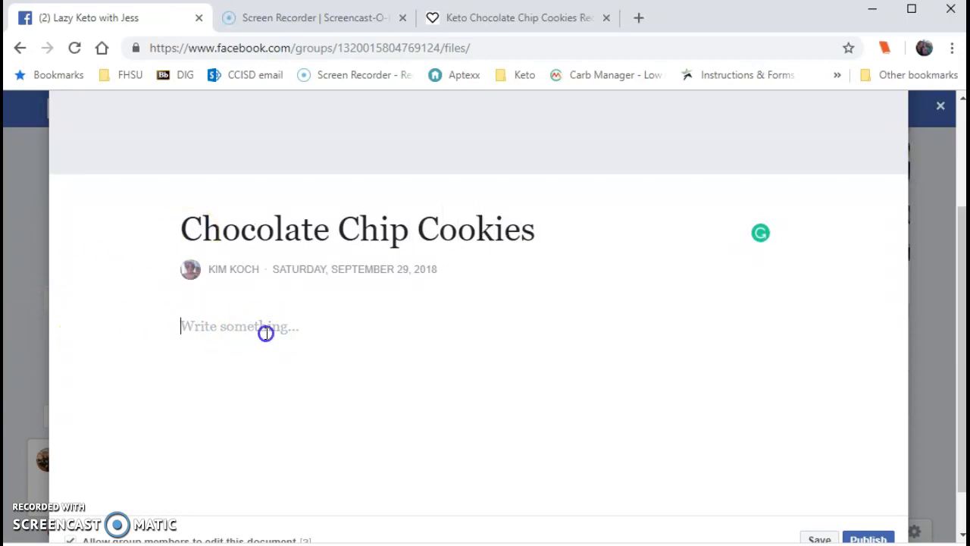
Copy the cookie photo from the recipe page and return to the Doc
click(461, 18)
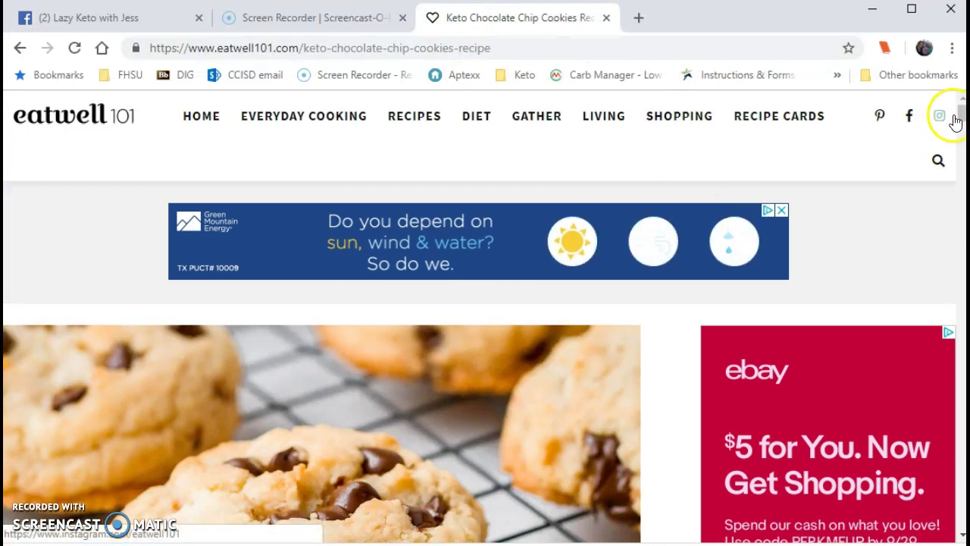
drag(960, 119, 963, 130)
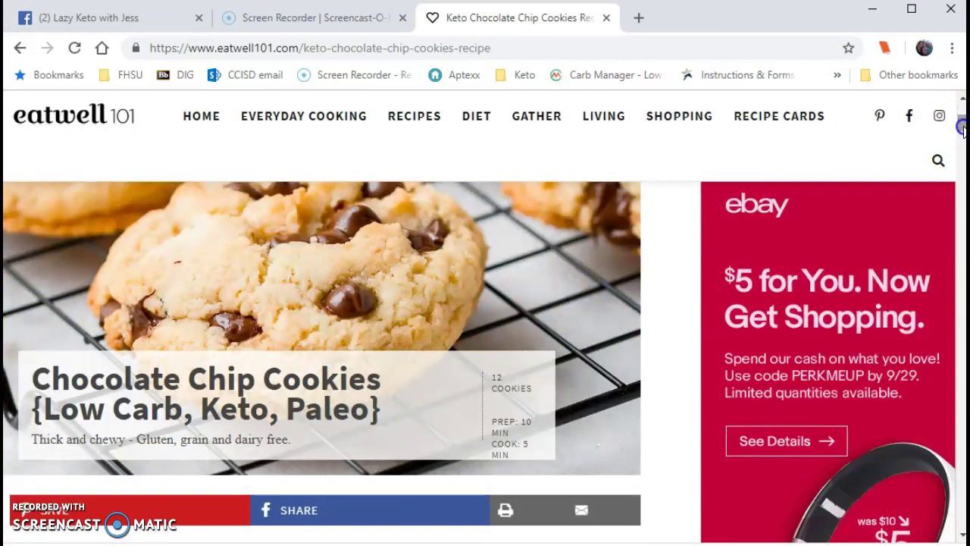
right_click(312, 294)
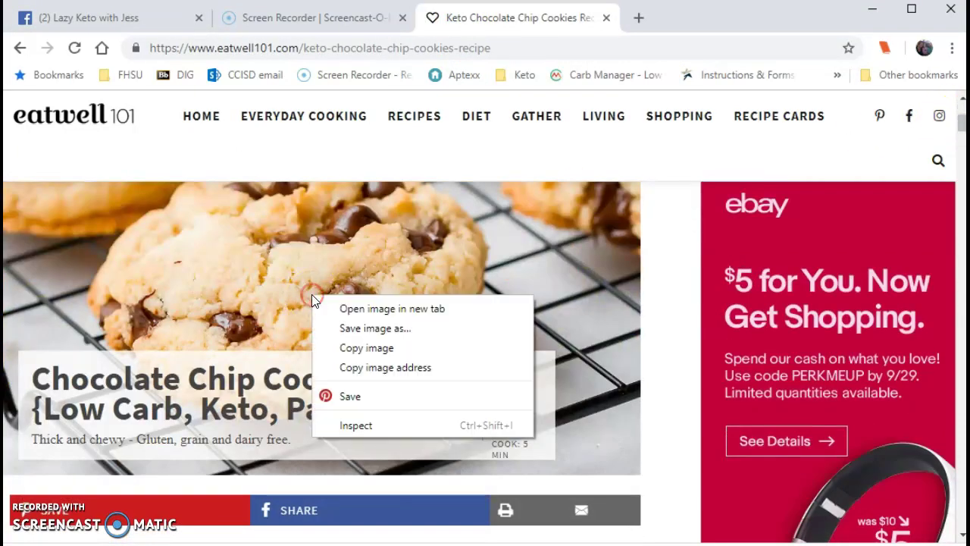
click(364, 350)
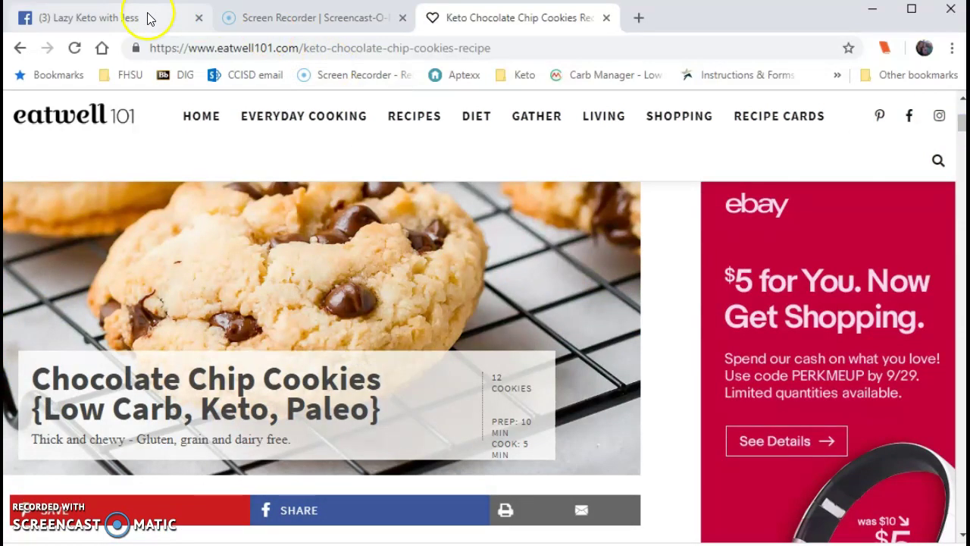
click(148, 18)
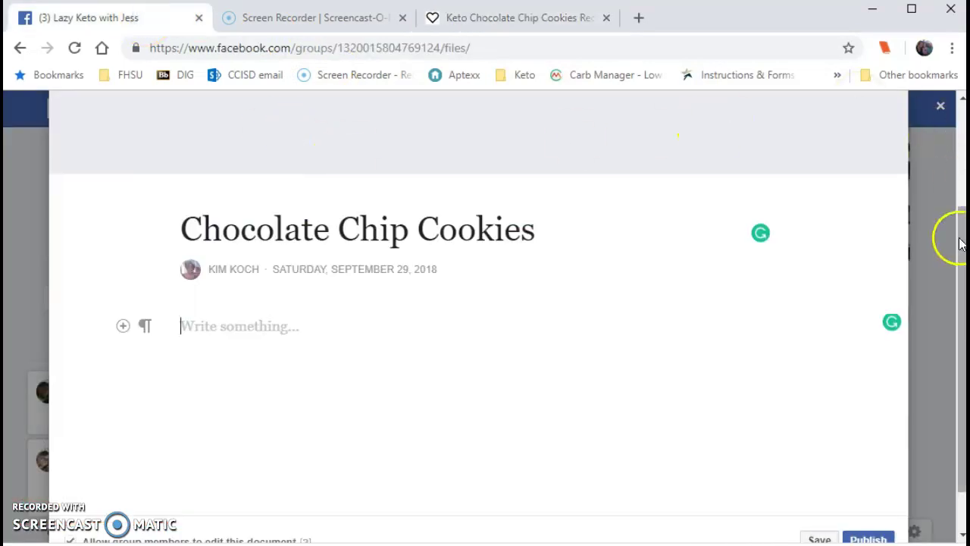
Try pasting the photo into the Doc's header area, closing the Add Photo picker twice
drag(959, 242, 944, 180)
right_click(504, 148)
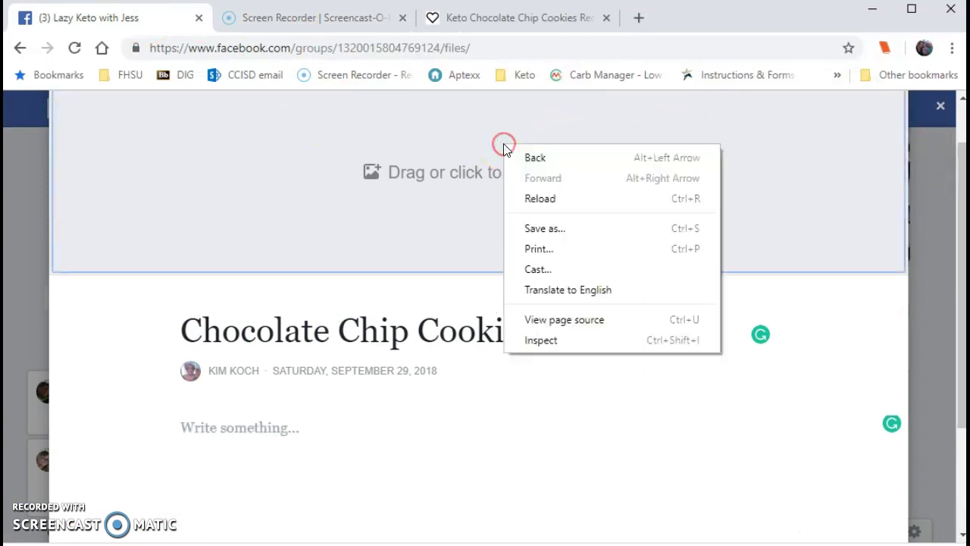
click(401, 179)
click(400, 180)
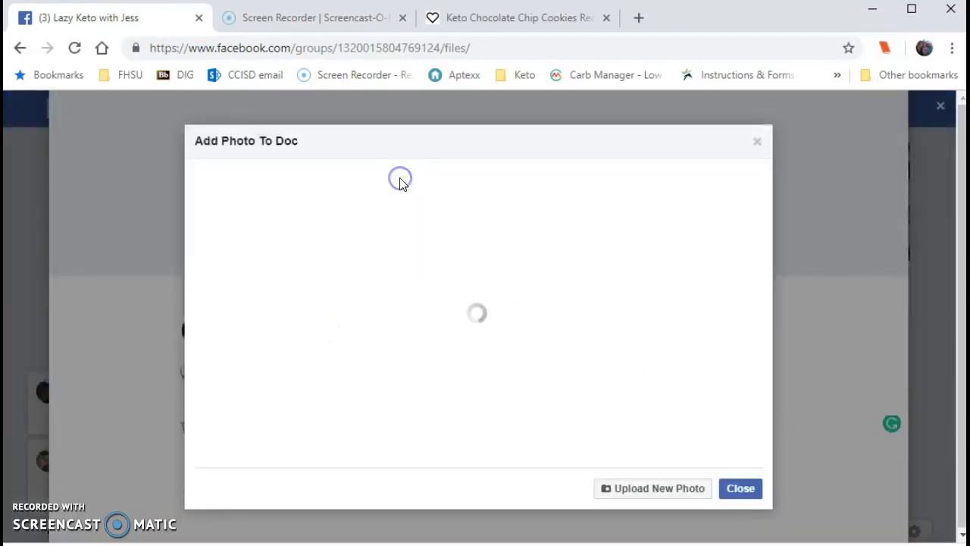
click(756, 144)
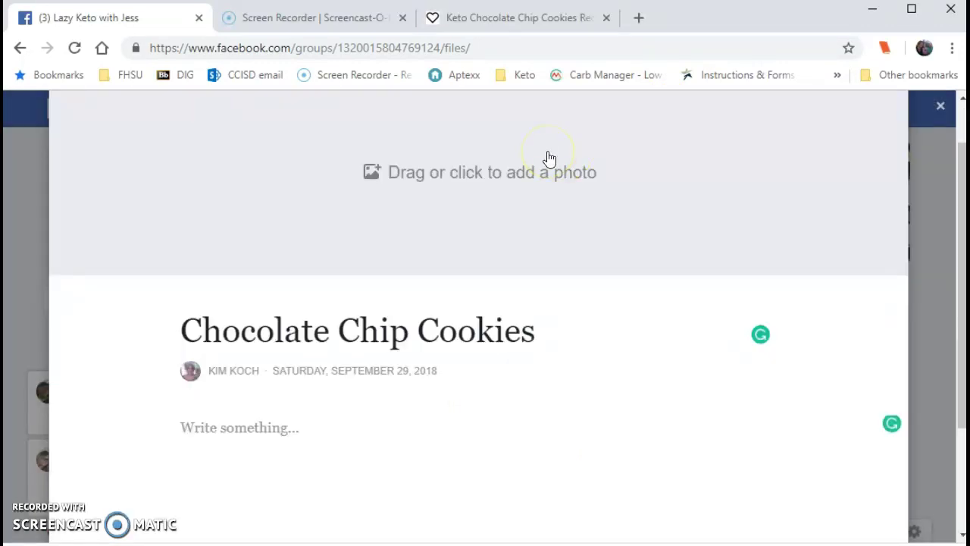
drag(956, 171, 953, 129)
right_click(413, 190)
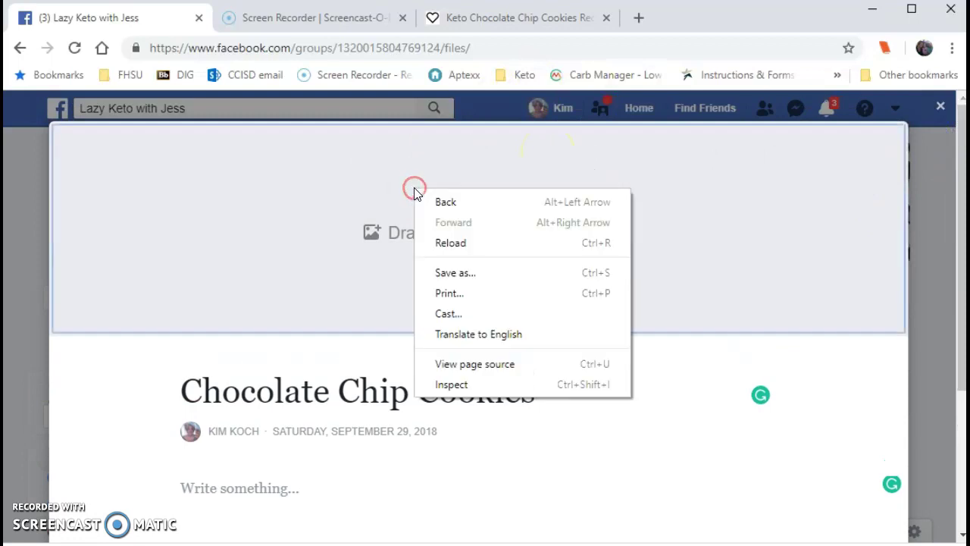
click(413, 190)
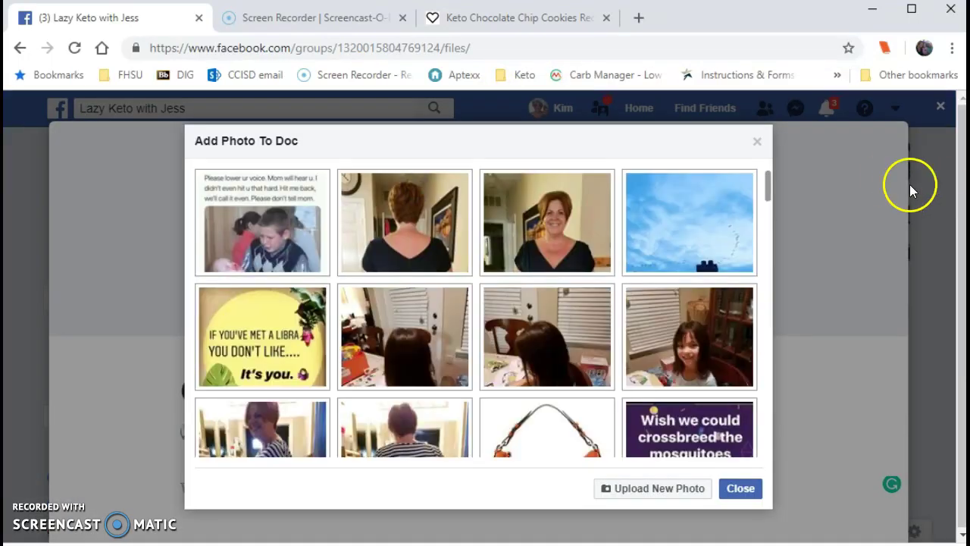
click(757, 142)
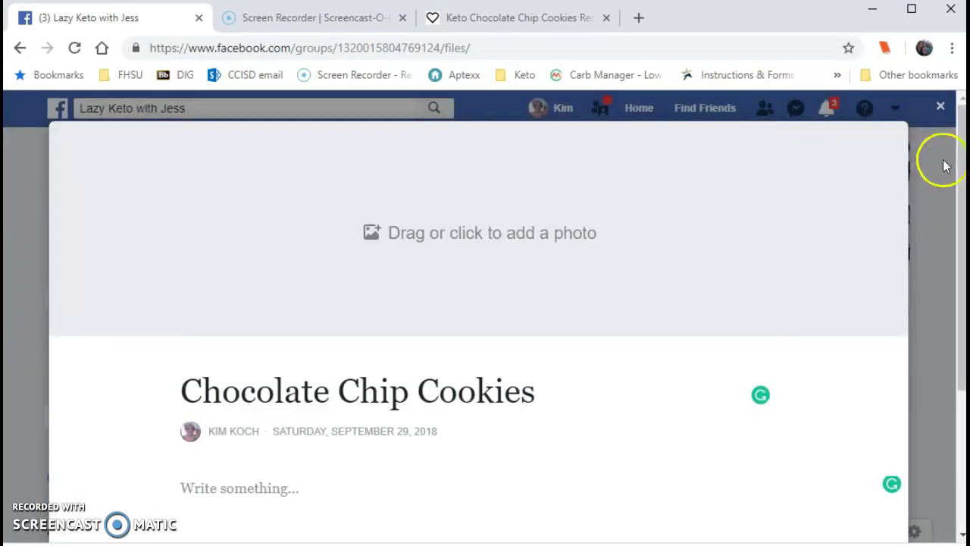
scroll(952, 162, down, 2)
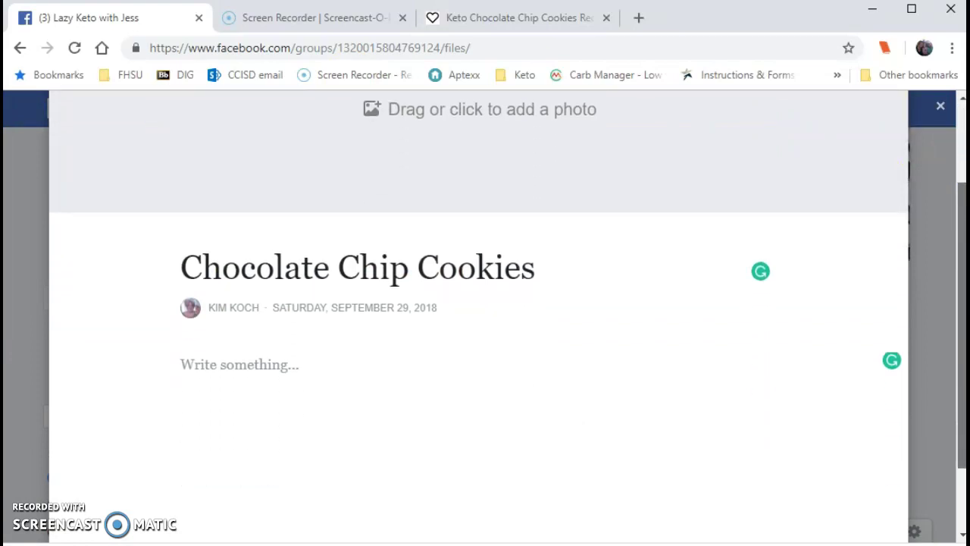
scroll(952, 162, up, 2)
Save the recipe's cookie photo as keto-chocolate-chips-cookies-recipes.jpg in Documents > Keto Recipes
click(533, 22)
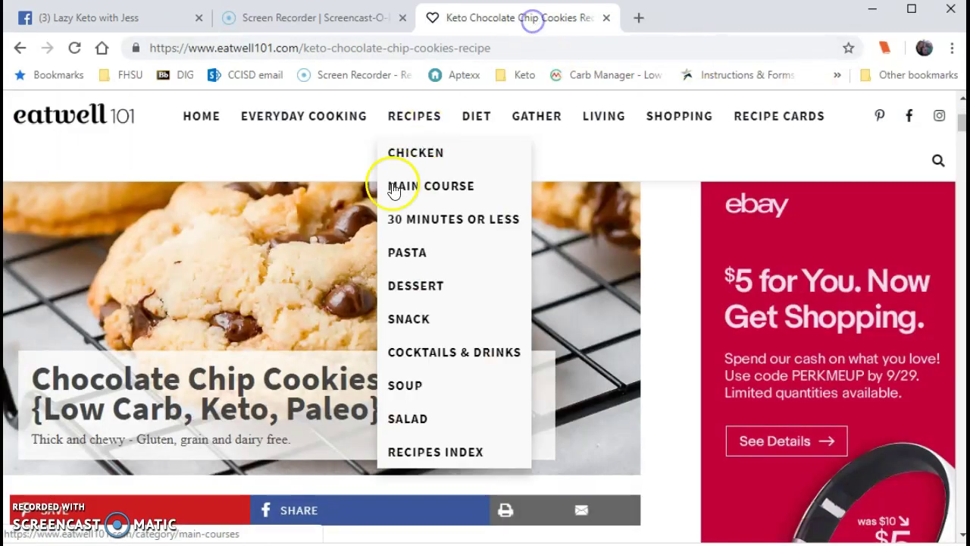
right_click(280, 247)
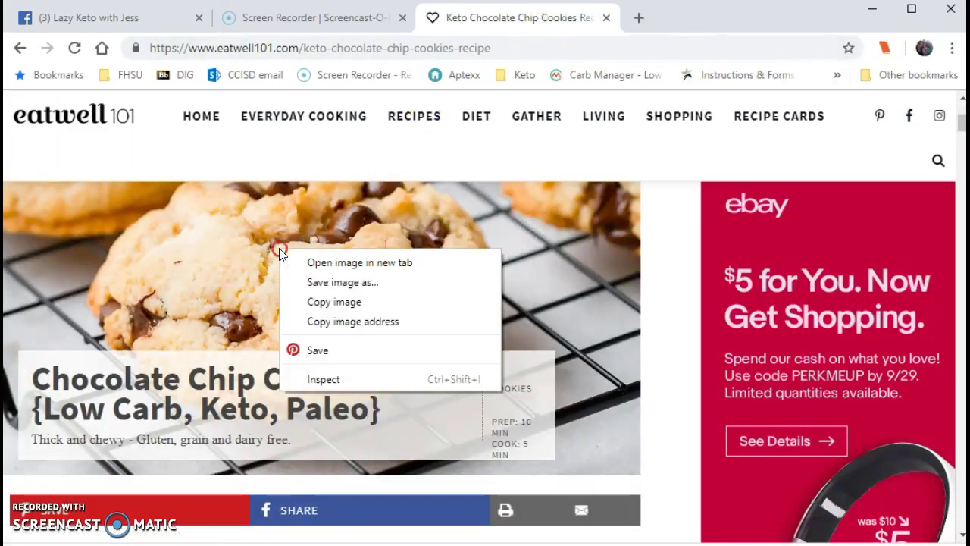
click(341, 282)
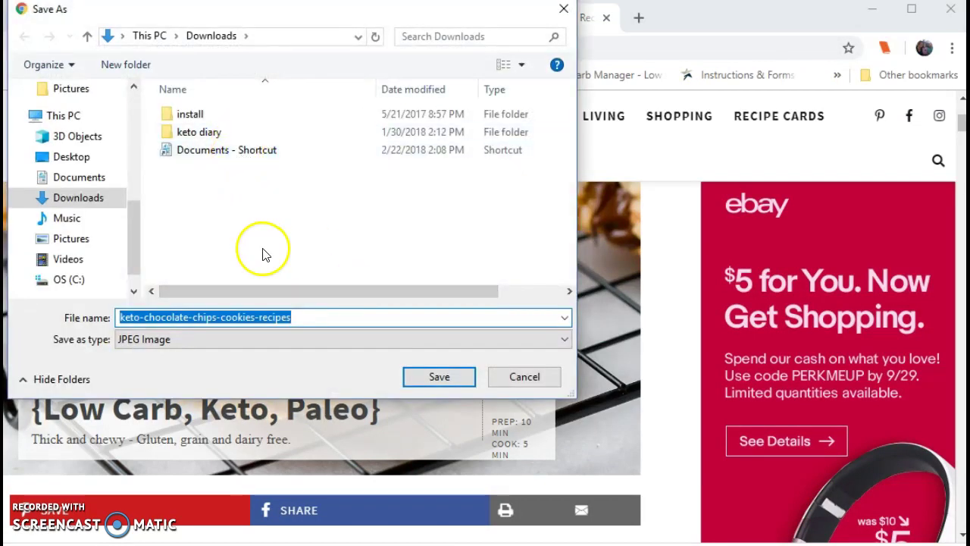
drag(136, 212, 113, 112)
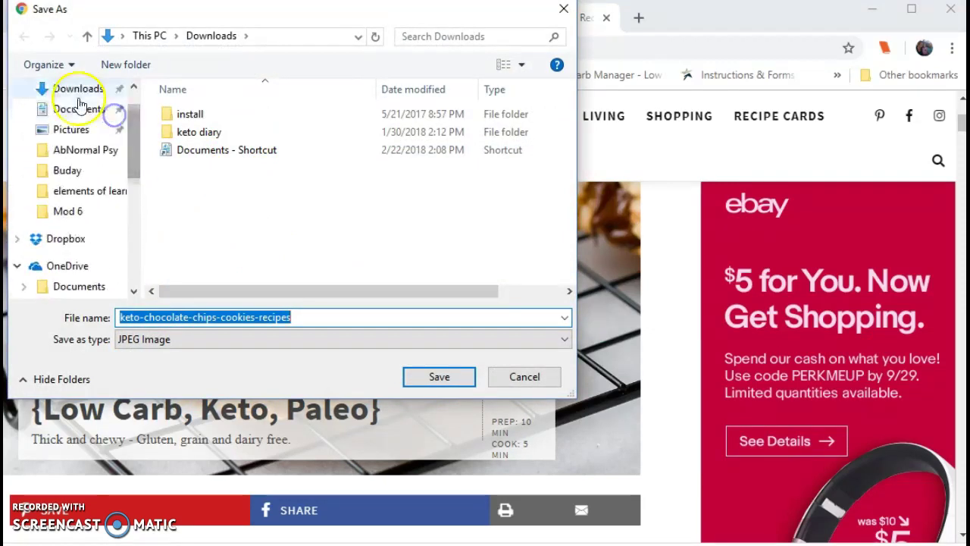
click(76, 108)
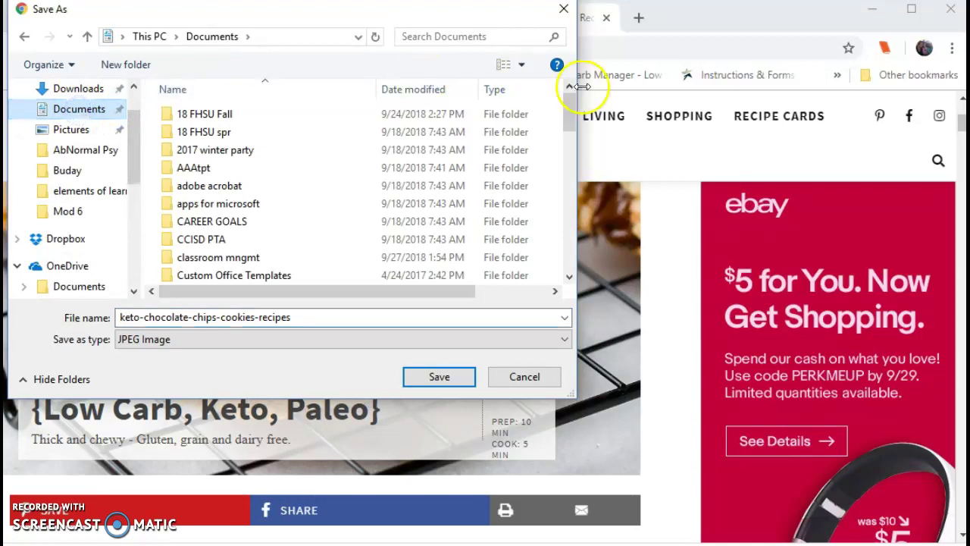
drag(568, 96, 573, 152)
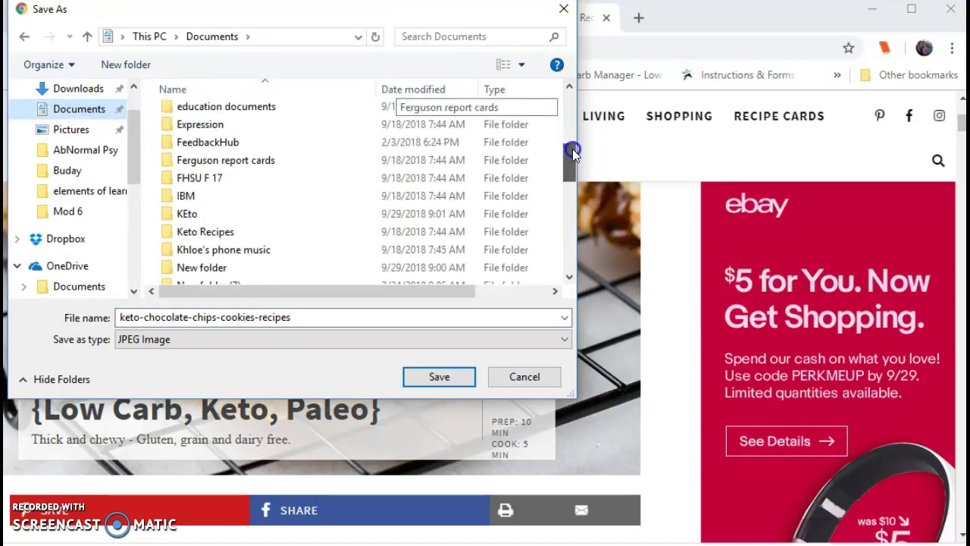
click(234, 214)
click(232, 237)
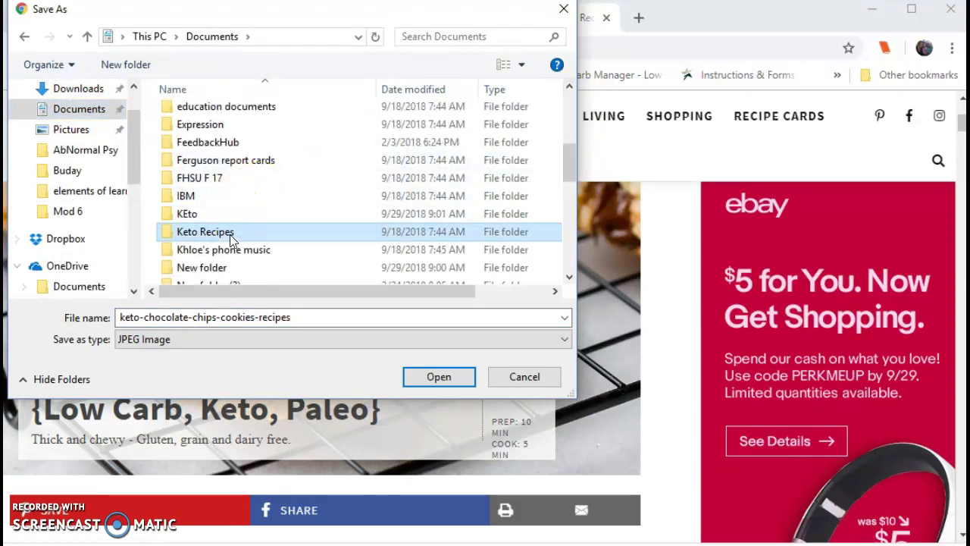
double_click(231, 235)
click(434, 375)
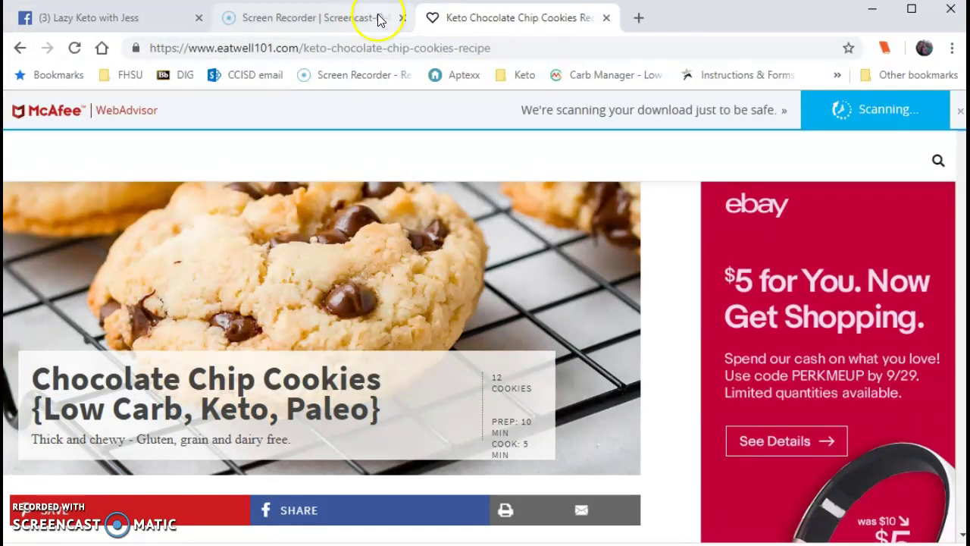
Close the McAfee scanning bar, scroll back to the ingredients list and select it
click(959, 110)
drag(961, 125, 961, 195)
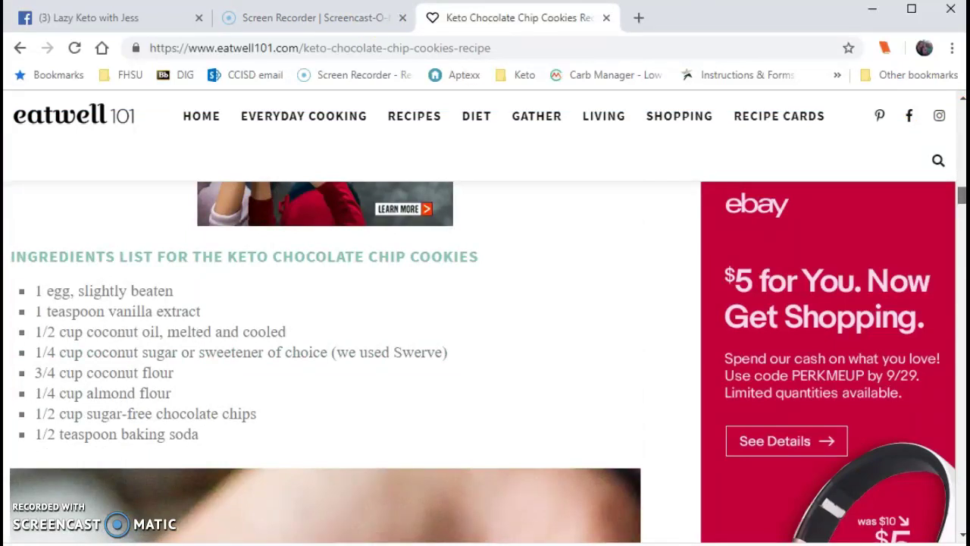
drag(961, 196, 961, 427)
scroll(485, 364, down, 10)
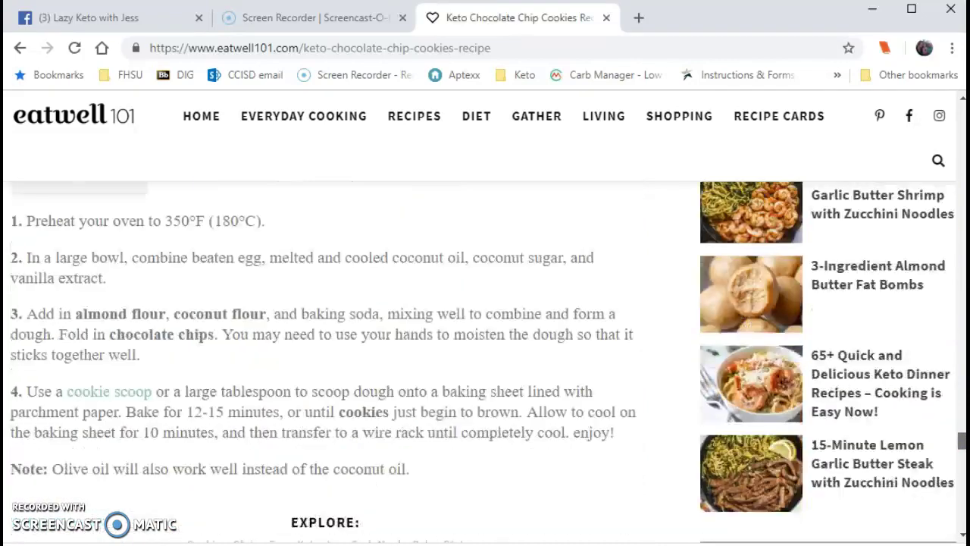
scroll(485, 364, up, 5)
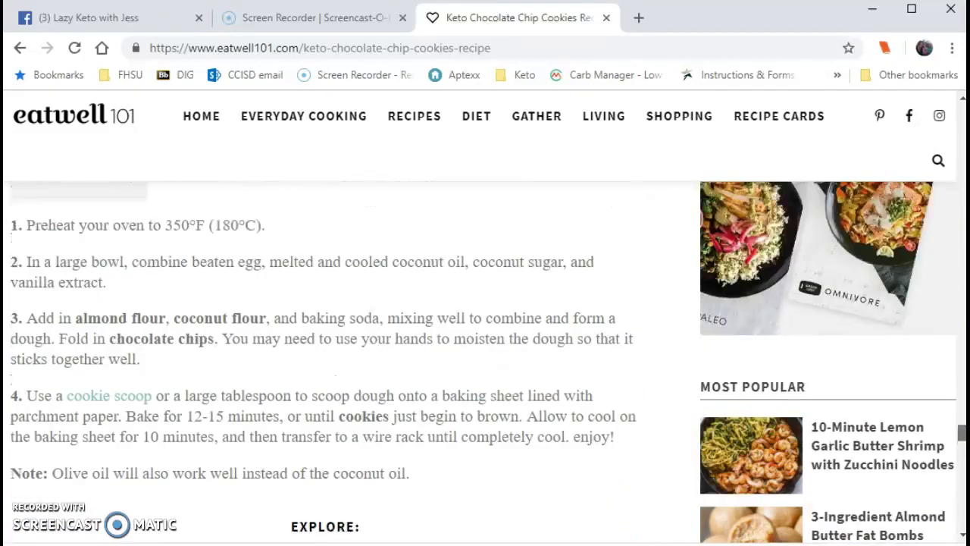
drag(960, 432, 925, 202)
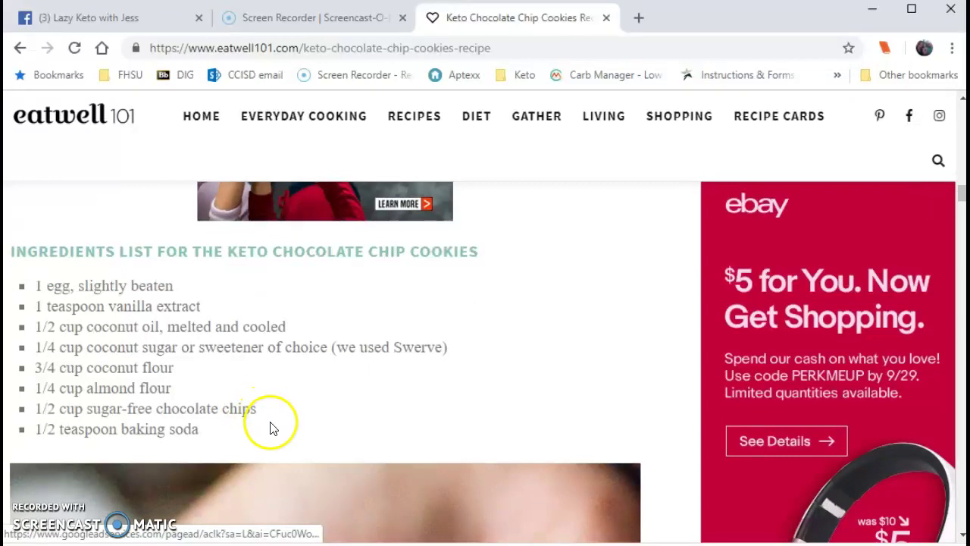
drag(253, 452, 17, 255)
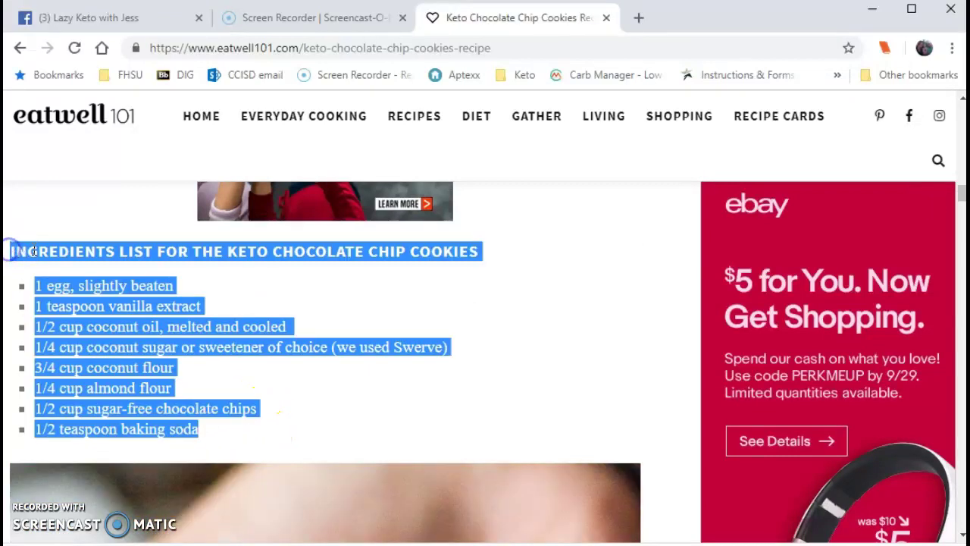
Copy the ingredients heading and list and paste them into the Doc's body
right_click(34, 252)
click(93, 259)
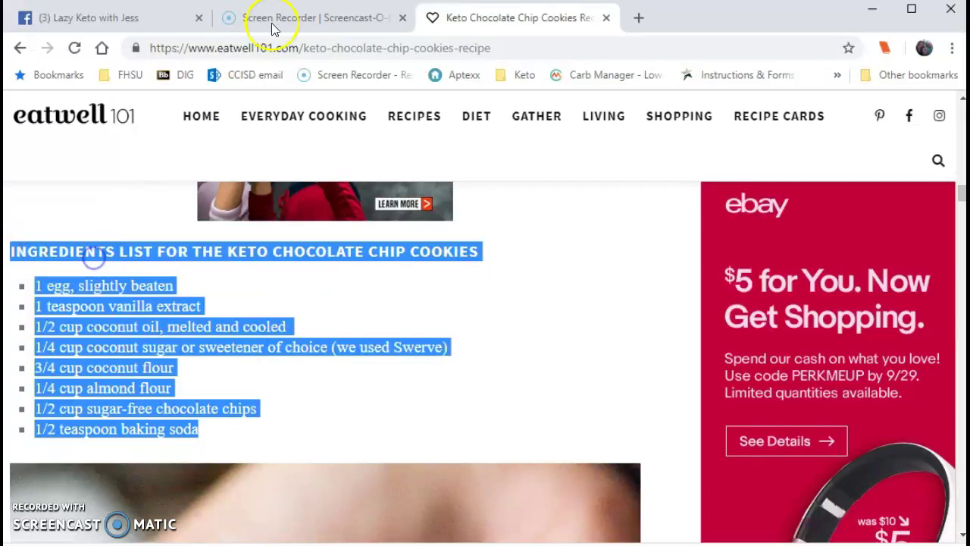
click(275, 15)
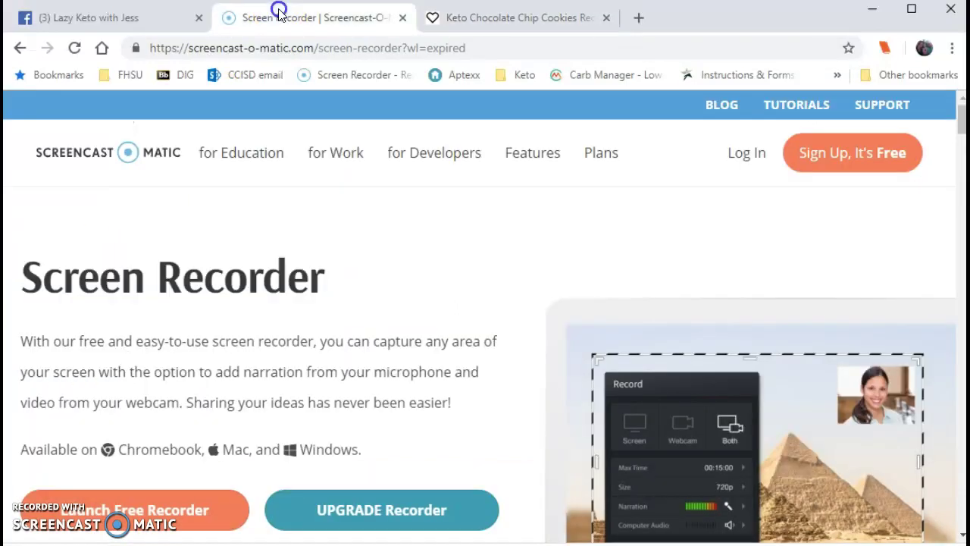
click(100, 14)
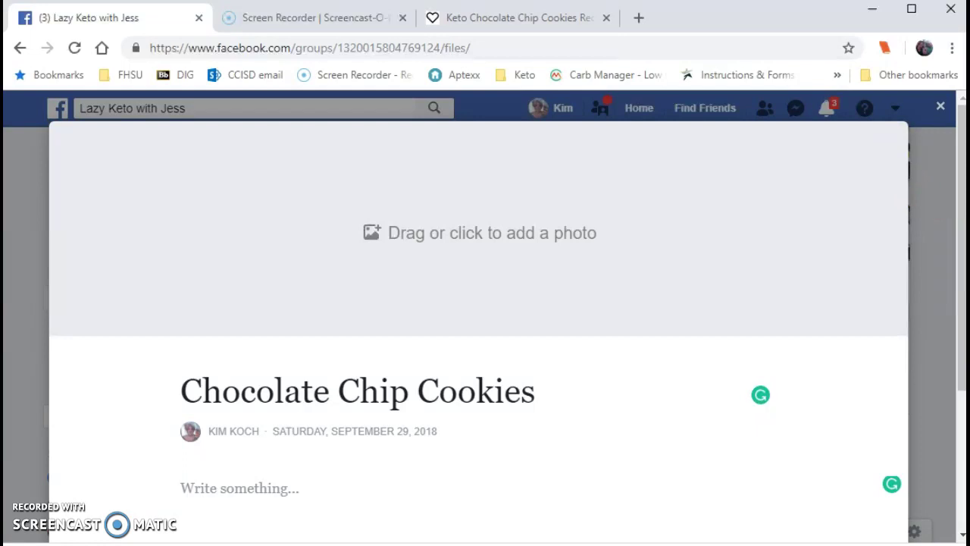
scroll(417, 389, down, 1)
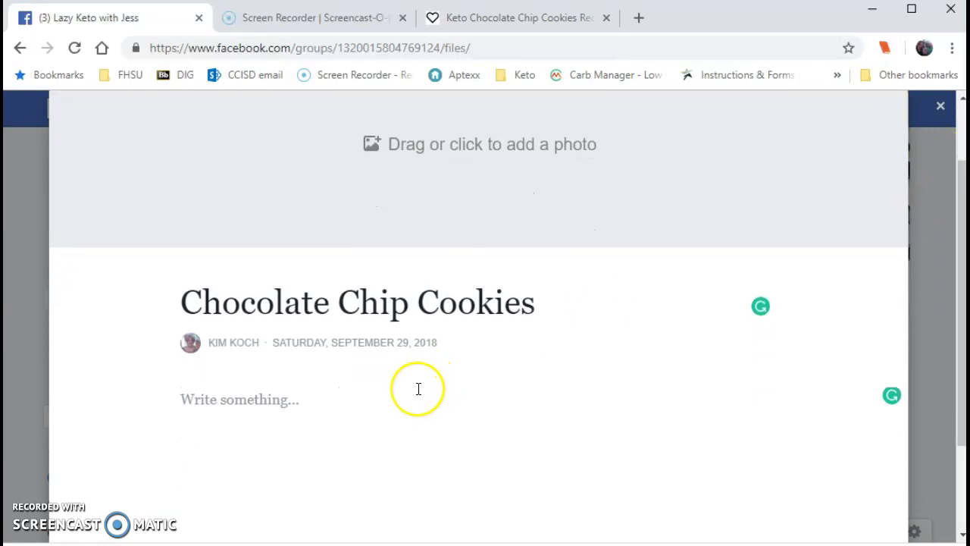
click(417, 388)
click(359, 362)
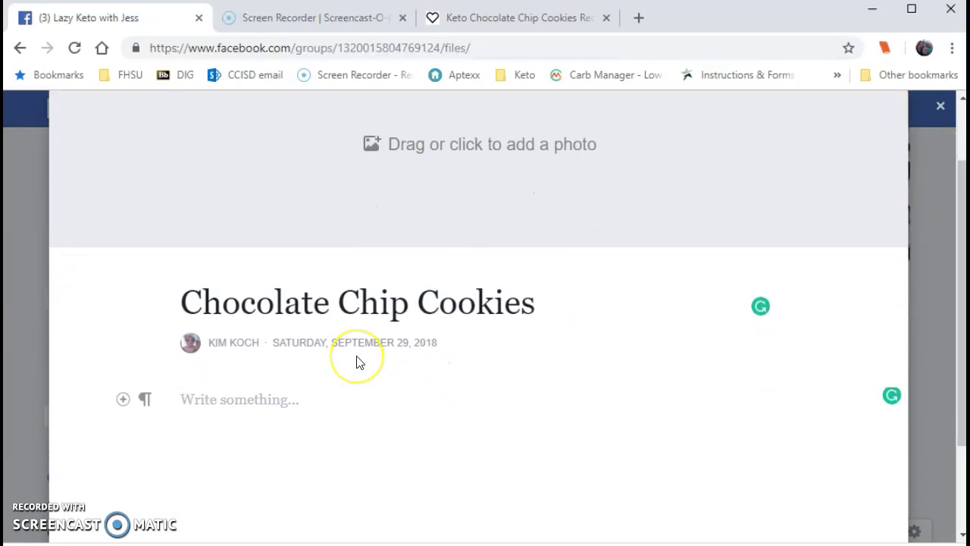
key(ctrl+v)
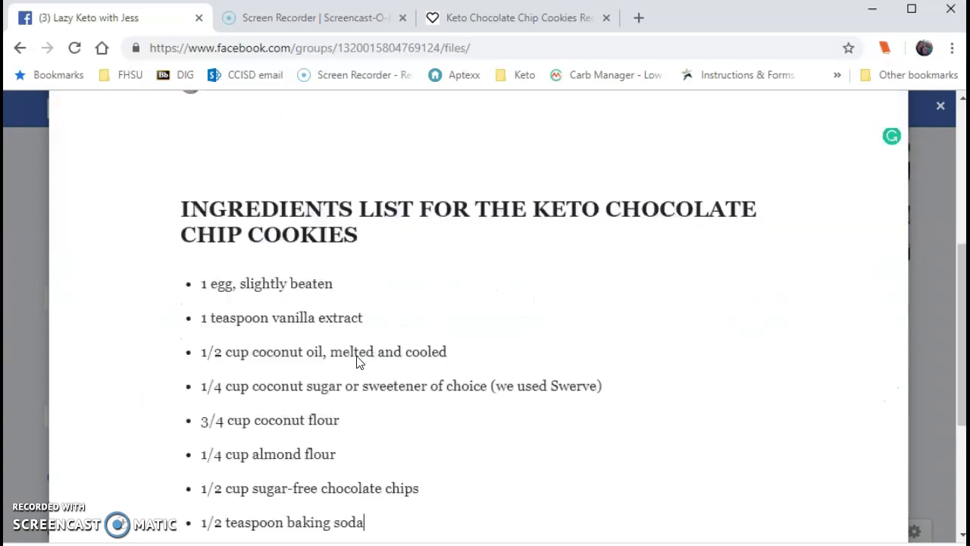
click(501, 22)
Select and copy the recipe's four directions through the olive oil note
click(611, 283)
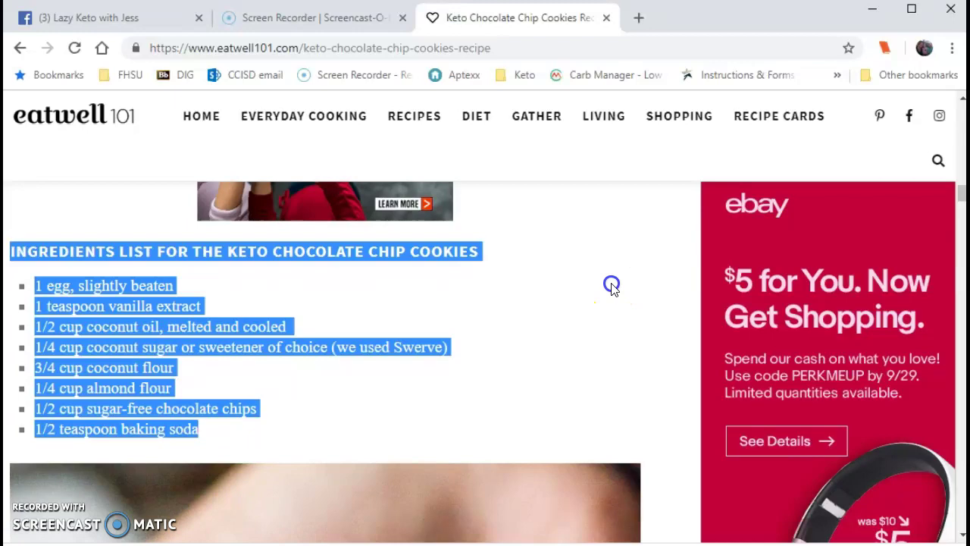
drag(960, 197, 961, 437)
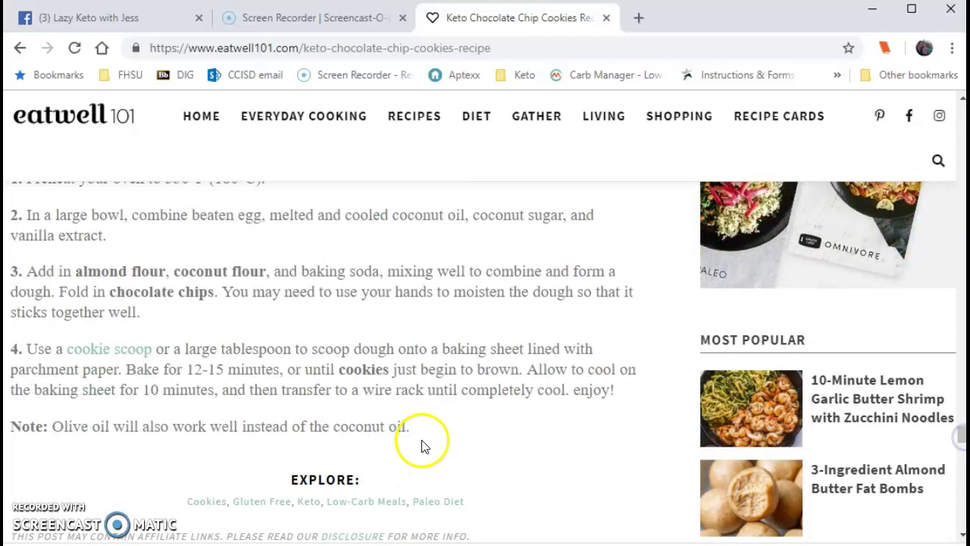
drag(439, 426, 325, 544)
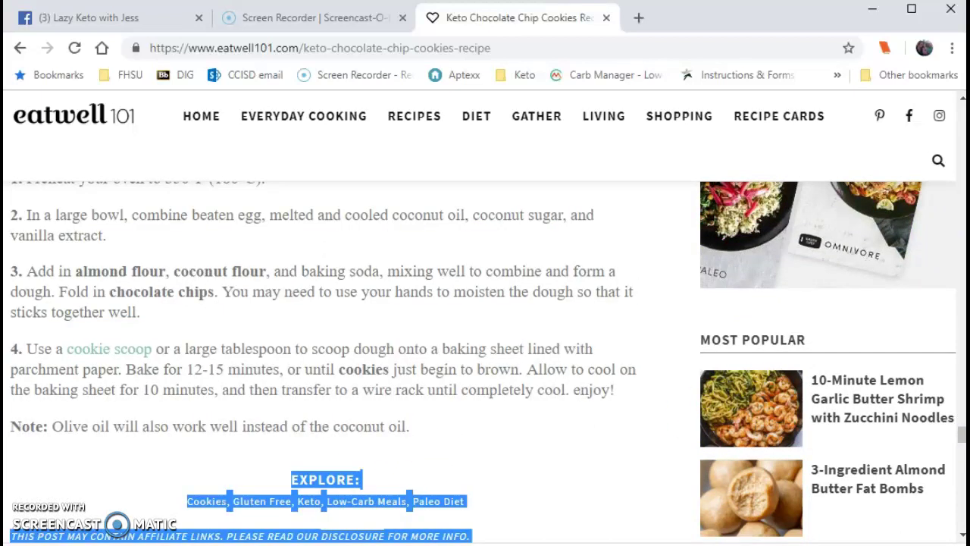
drag(8, 135, 8, 137)
scroll(8, 137, up, 3)
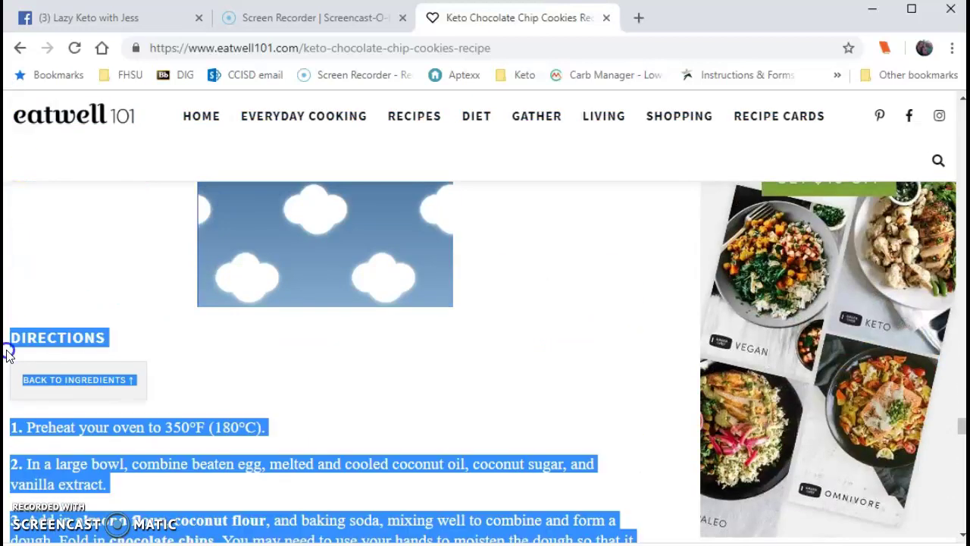
drag(8, 354, 9, 433)
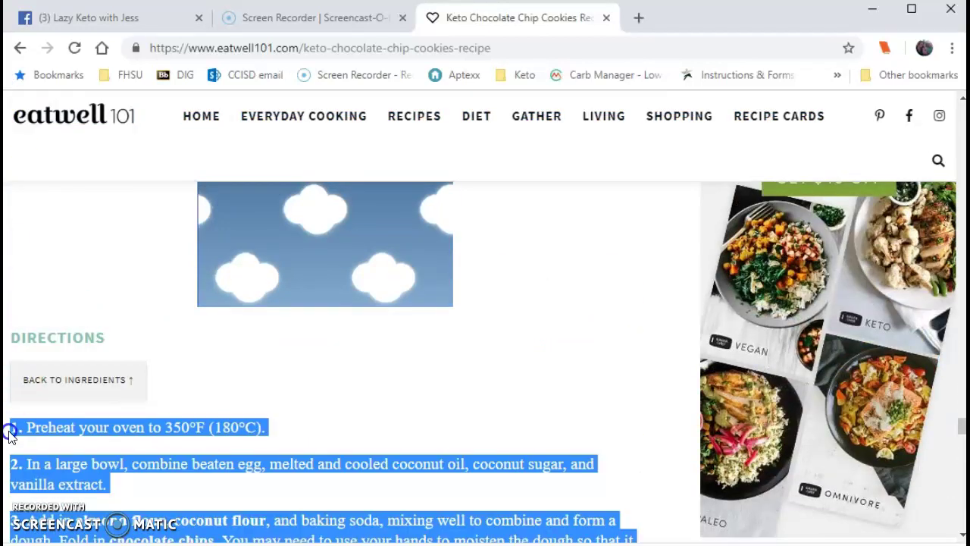
right_click(62, 432)
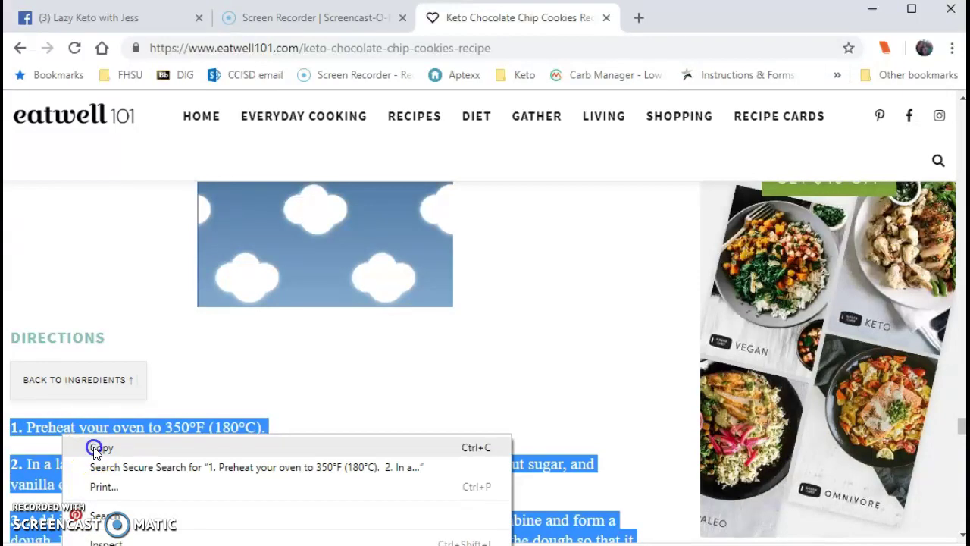
click(92, 447)
End the bullet list in the Doc and paste the directions below the ingredients
click(102, 17)
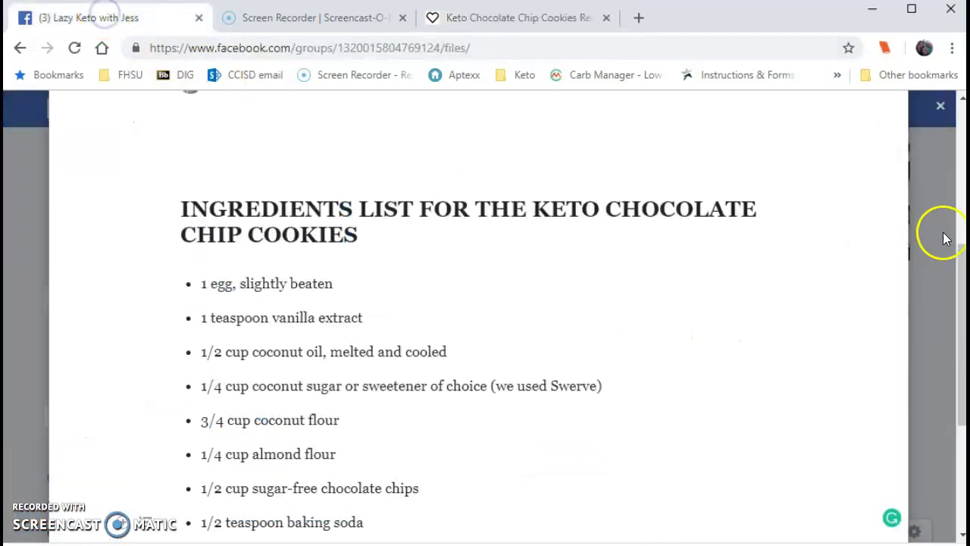
drag(962, 273, 959, 335)
key(Return)
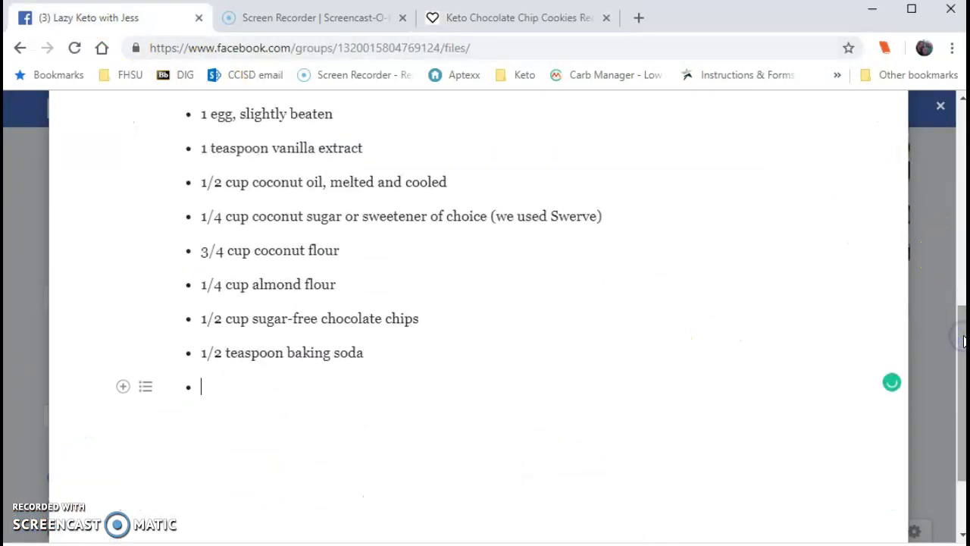
key(Return)
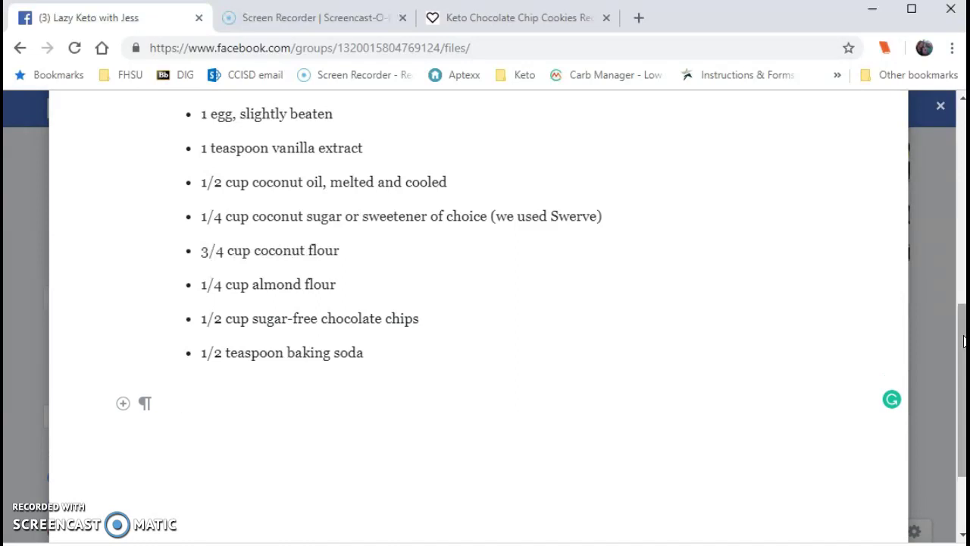
key(ctrl+v)
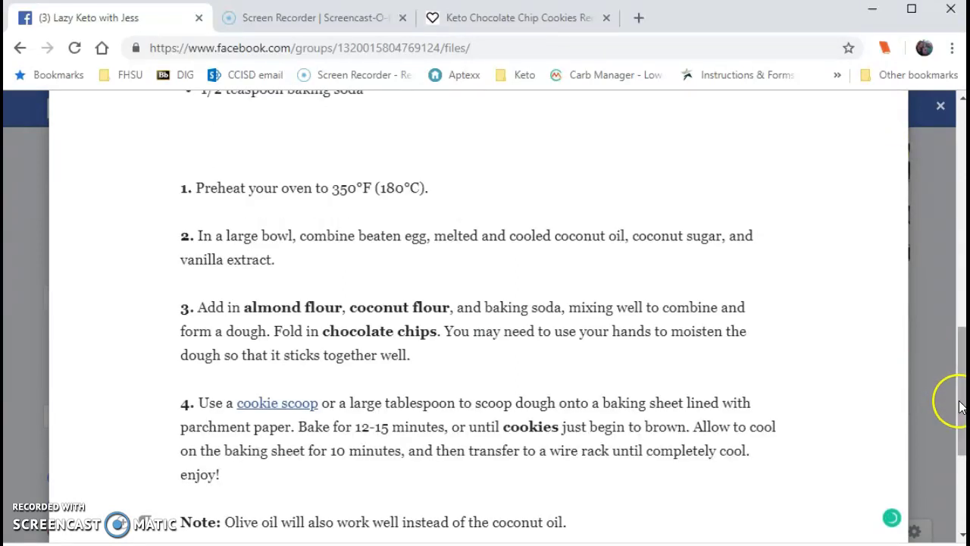
drag(959, 407, 959, 156)
Upload keto-chocolate-chips-cookies-recipes.jpg from Documents > Keto Recipes as the Doc's header photo
right_click(442, 188)
click(393, 238)
click(394, 238)
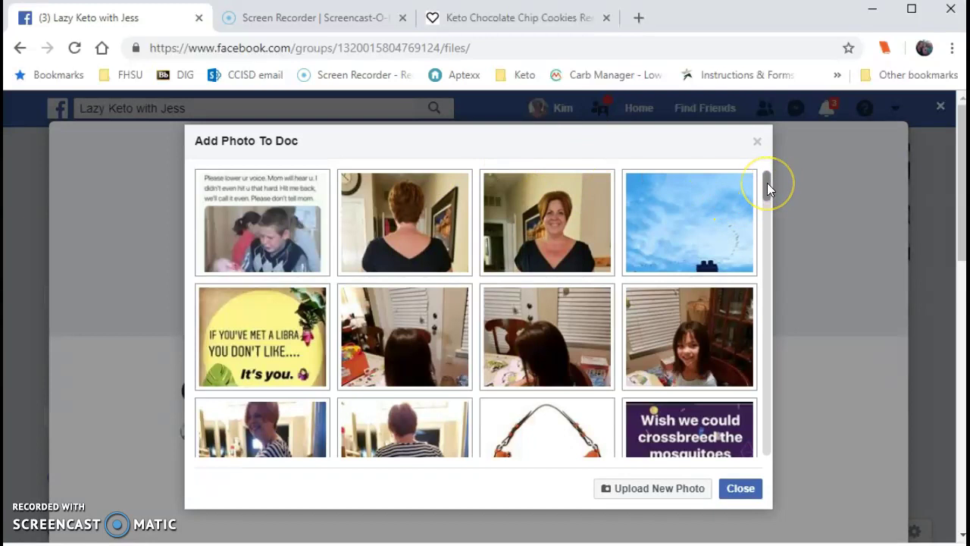
click(666, 490)
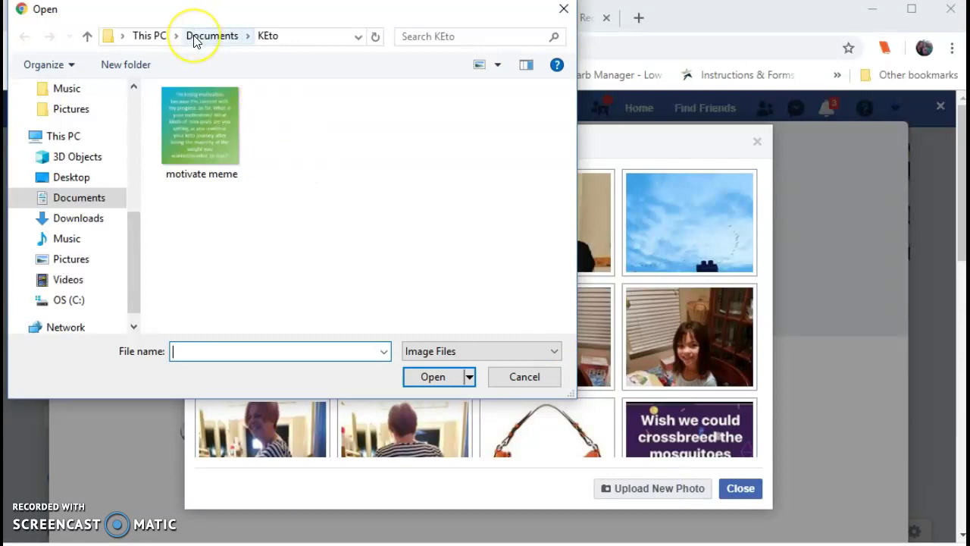
click(193, 38)
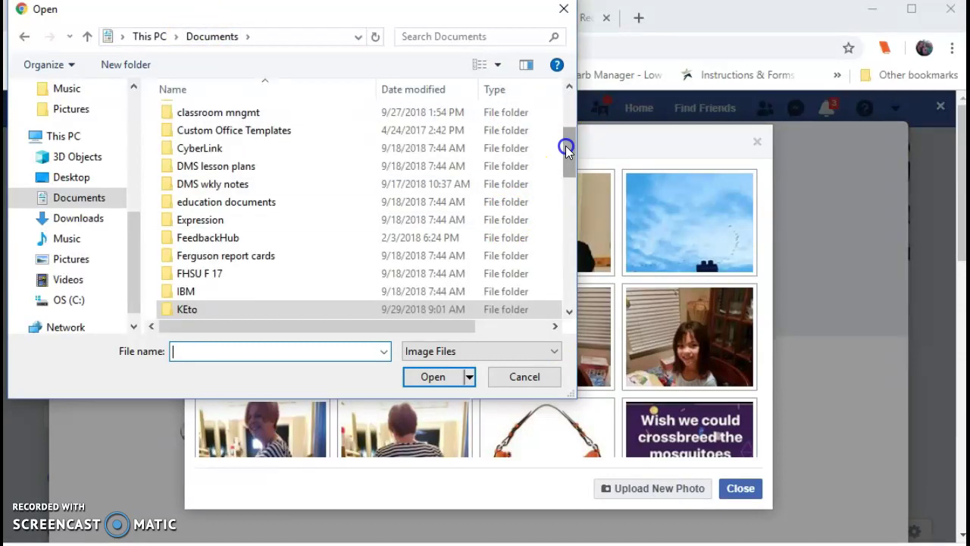
drag(565, 145, 565, 164)
double_click(273, 253)
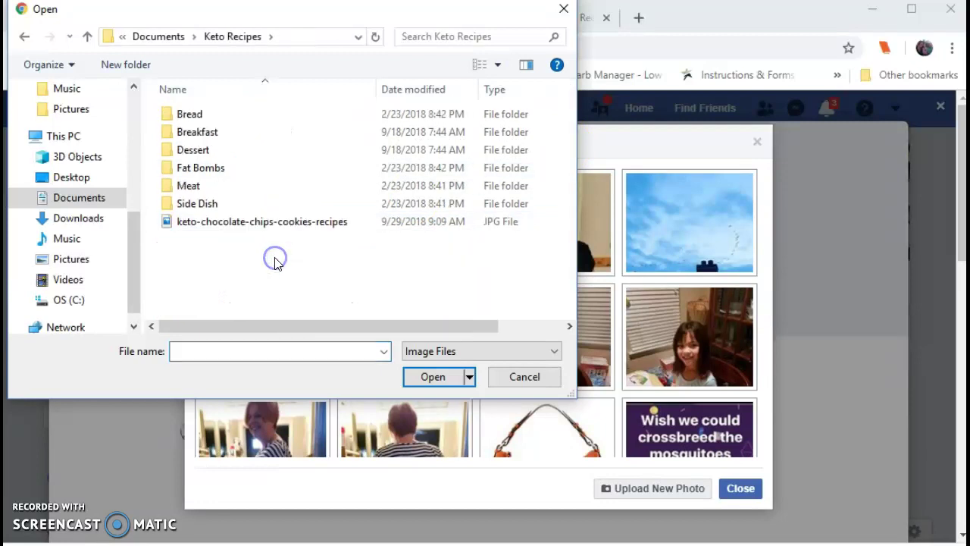
click(206, 223)
click(421, 376)
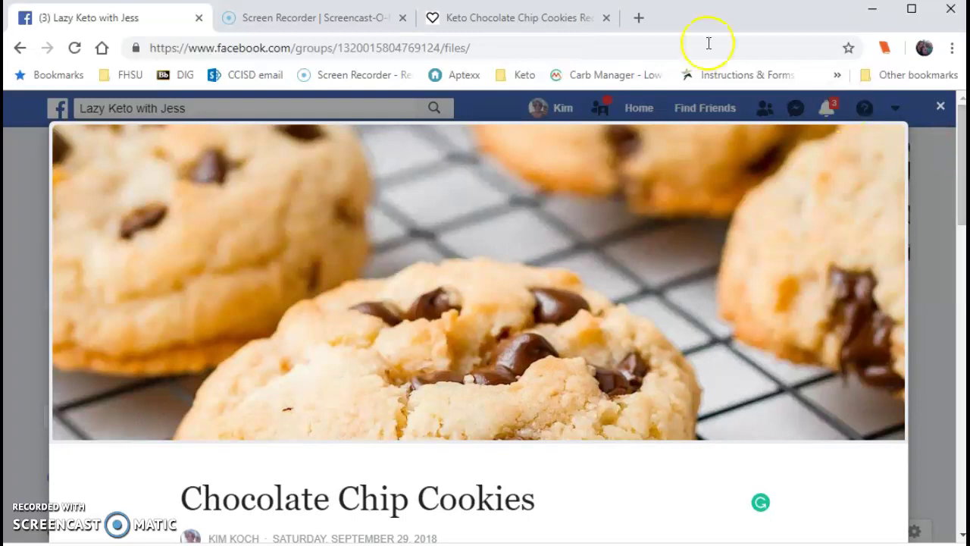
Cut the eatwell101 recipe URL and paste it on a new line under the ingredients heading
click(481, 11)
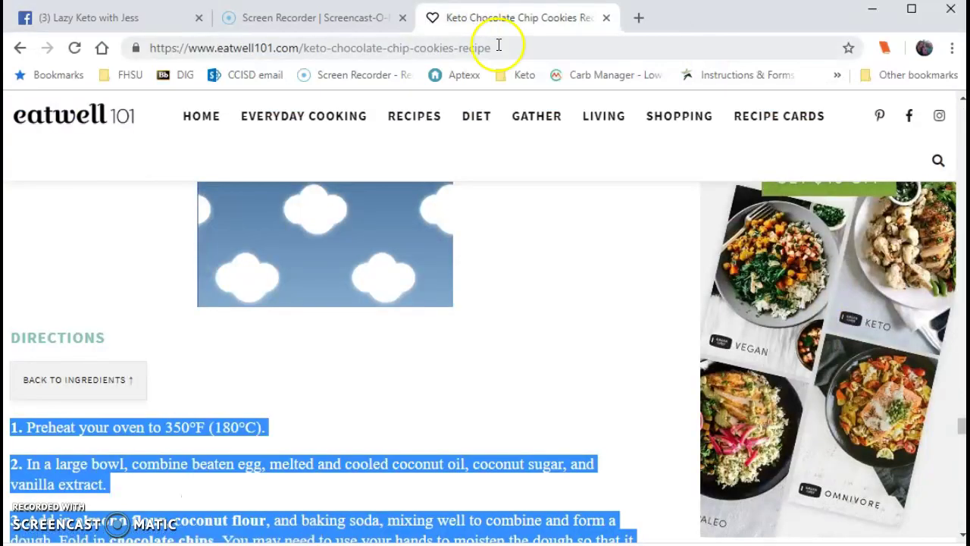
click(498, 44)
right_click(498, 45)
click(535, 119)
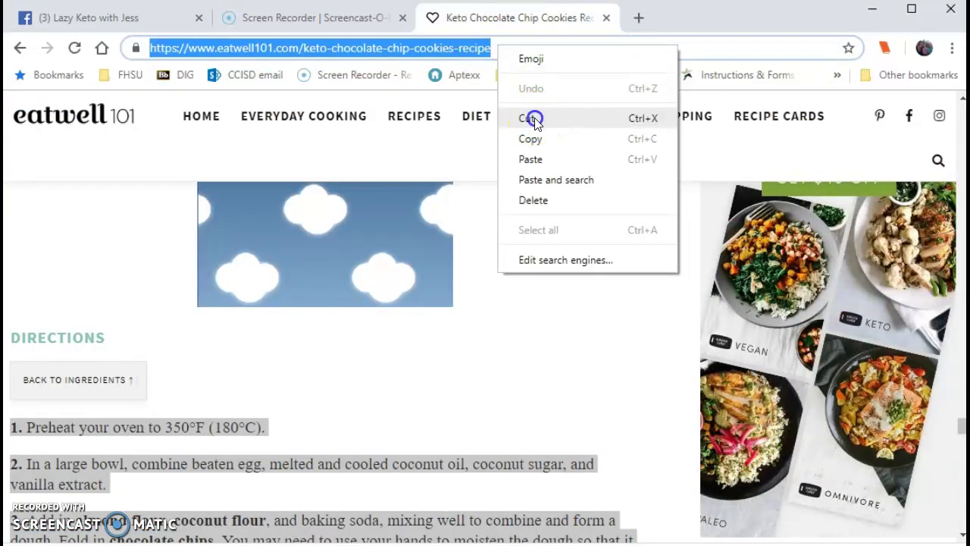
mouse_move(536, 125)
click(45, 17)
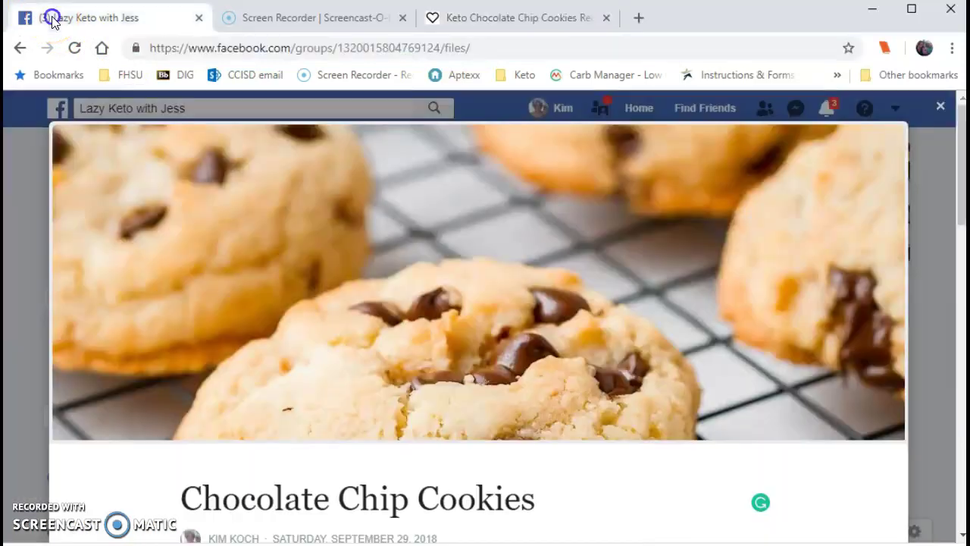
drag(960, 144, 940, 214)
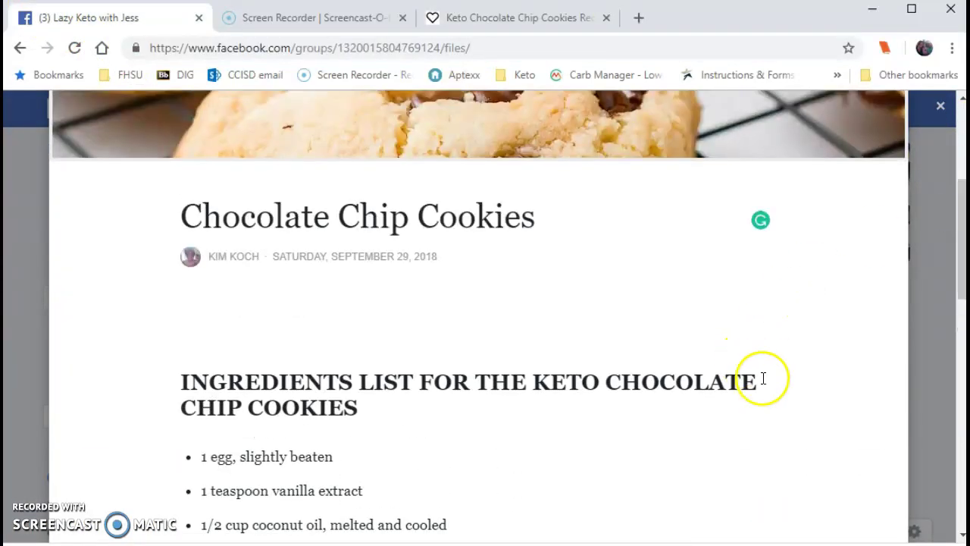
click(379, 414)
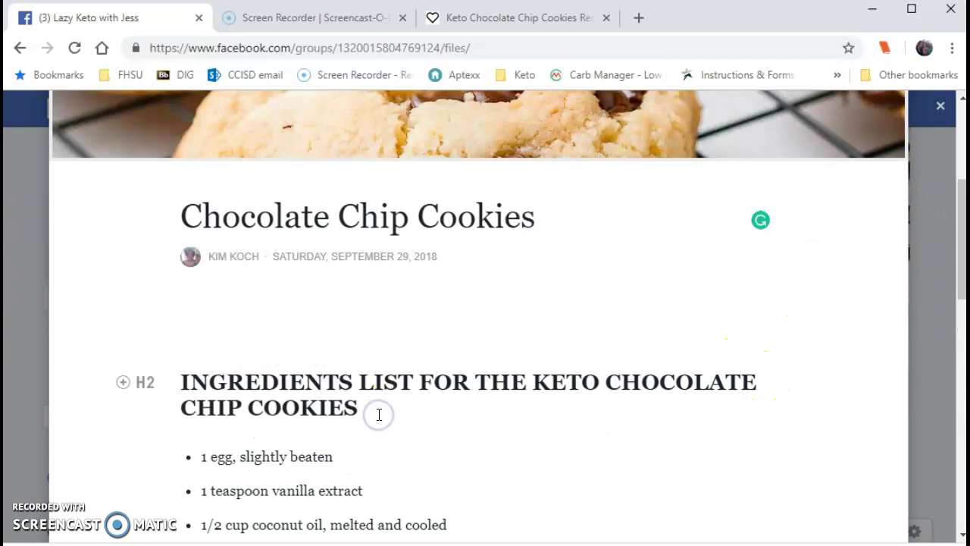
key(Return)
key(ctrl+v)
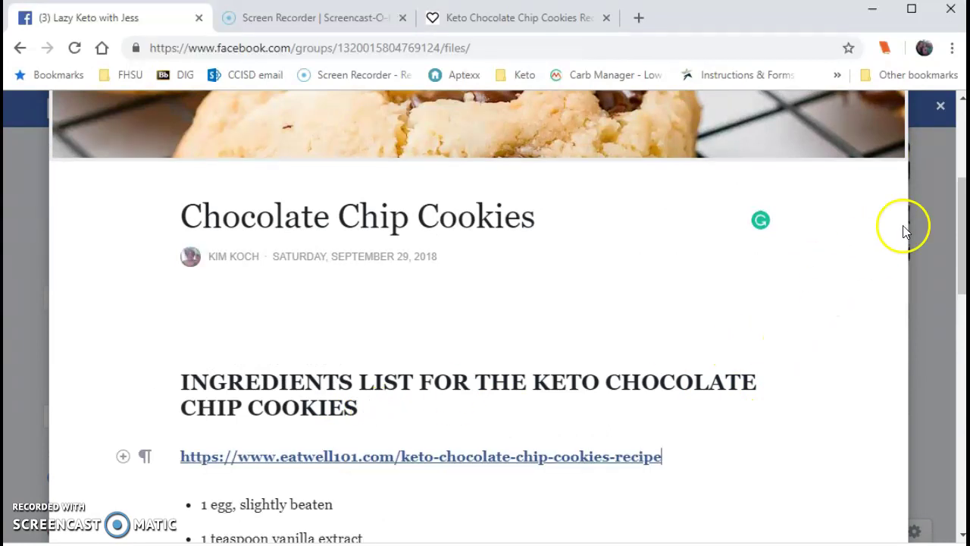
drag(959, 232, 954, 470)
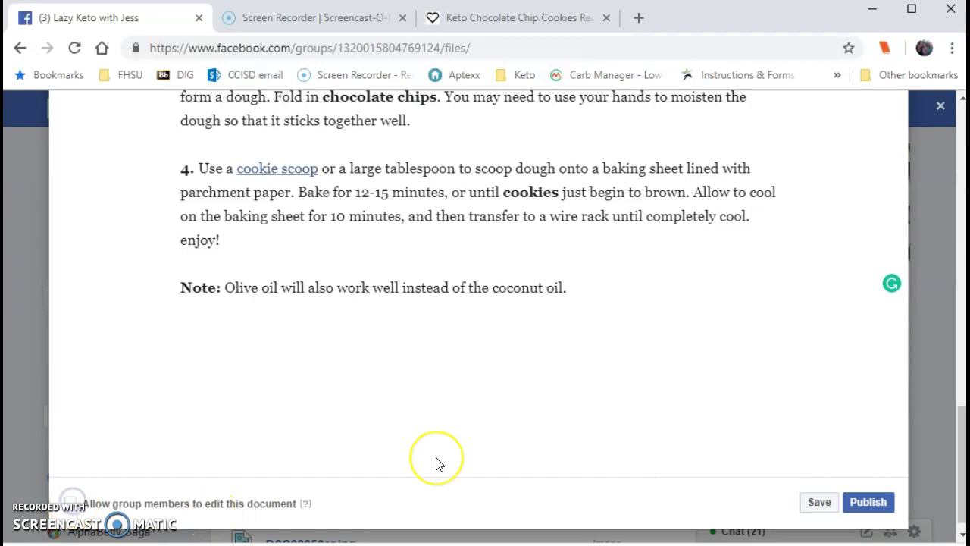
Publish the Doc, then open Chocolate Chip Cookies from the group's Files to view it
click(871, 507)
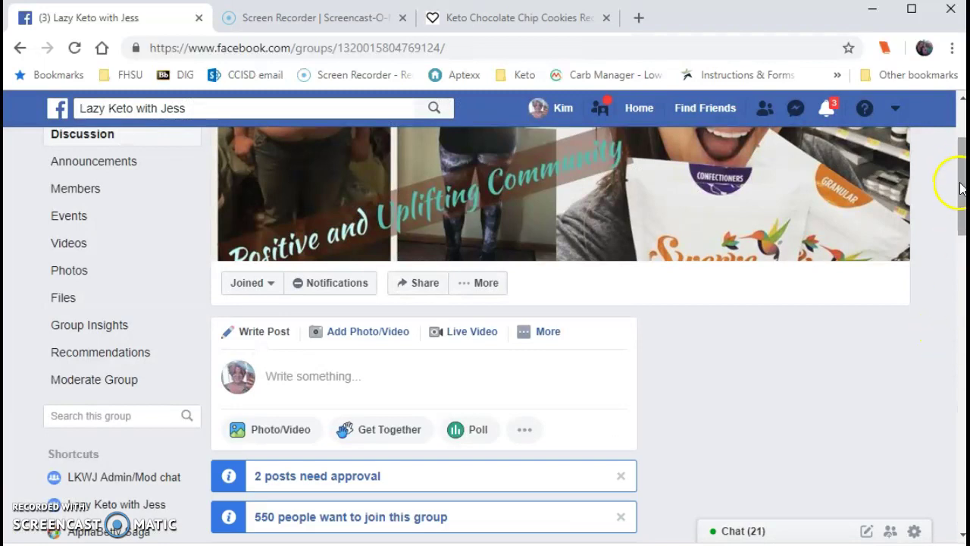
scroll(960, 186, down, 3)
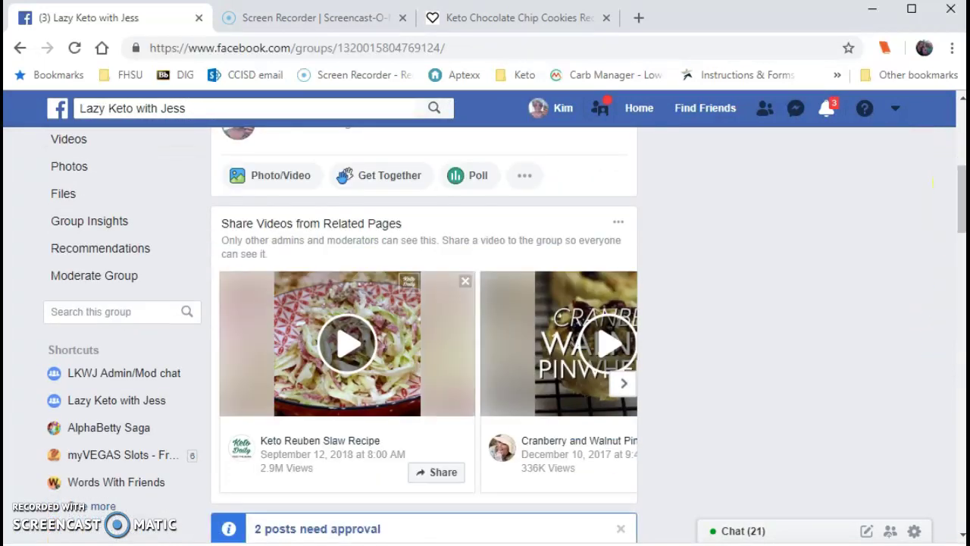
click(65, 193)
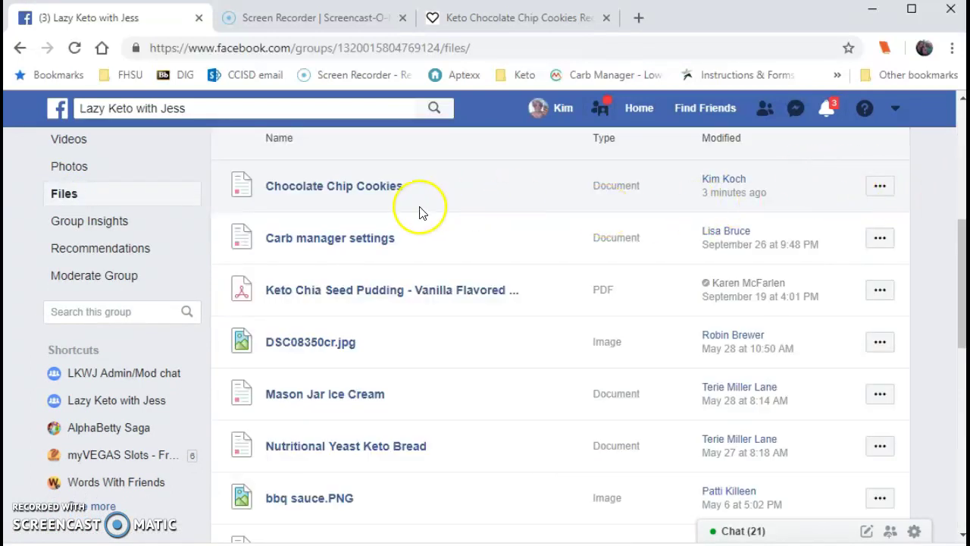
click(371, 188)
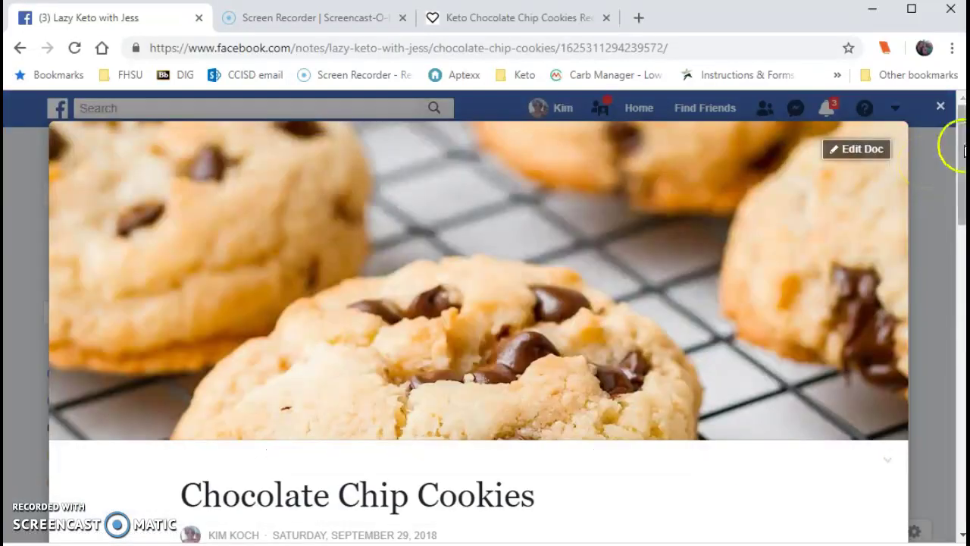
click(959, 143)
drag(959, 142, 946, 285)
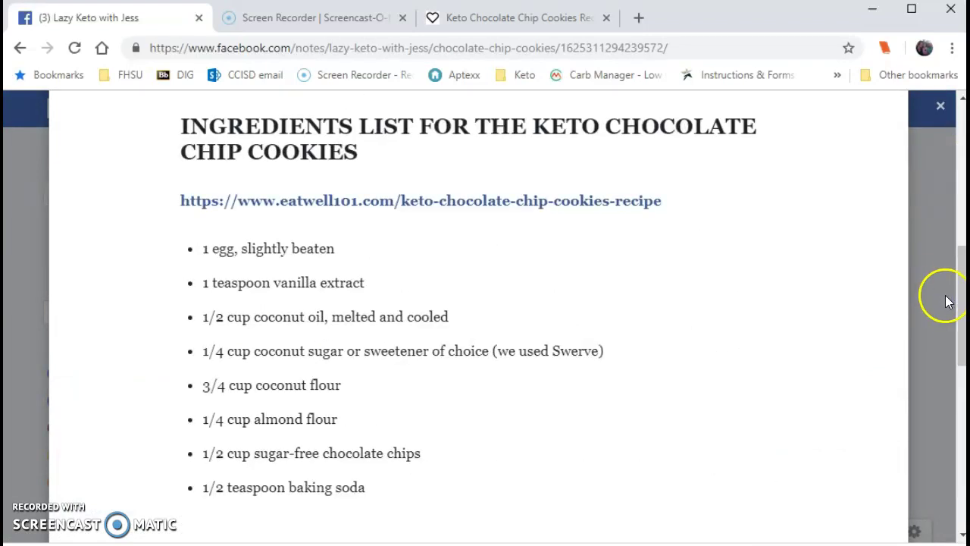
drag(953, 334, 958, 181)
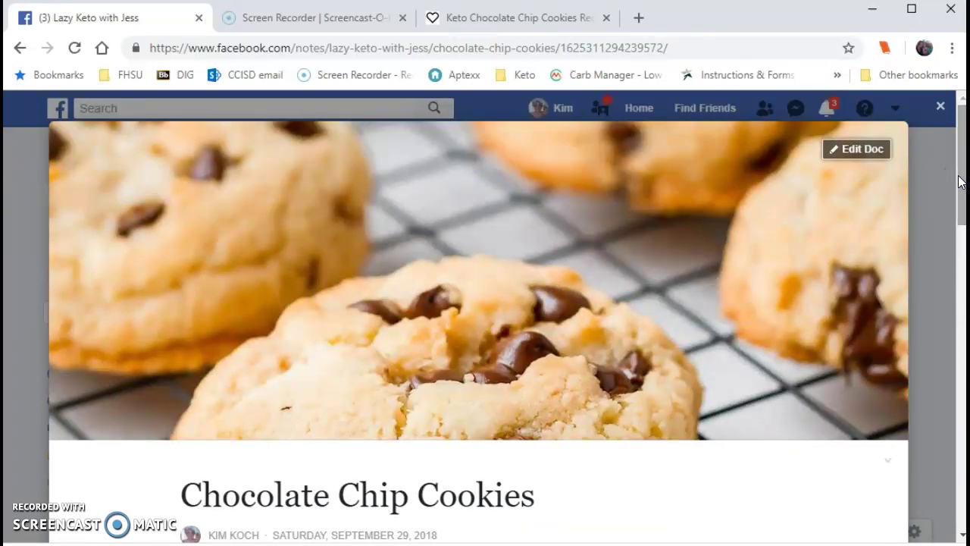